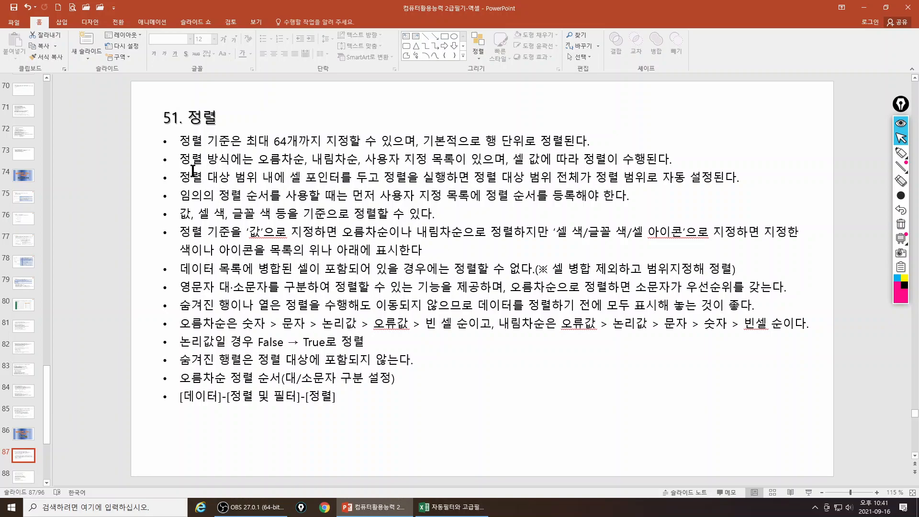
# Highlight "64", "사용자 지정" and the custom-list wording in the slide's sorting notes, and clear all the highlights
pyautogui.click(898, 154)
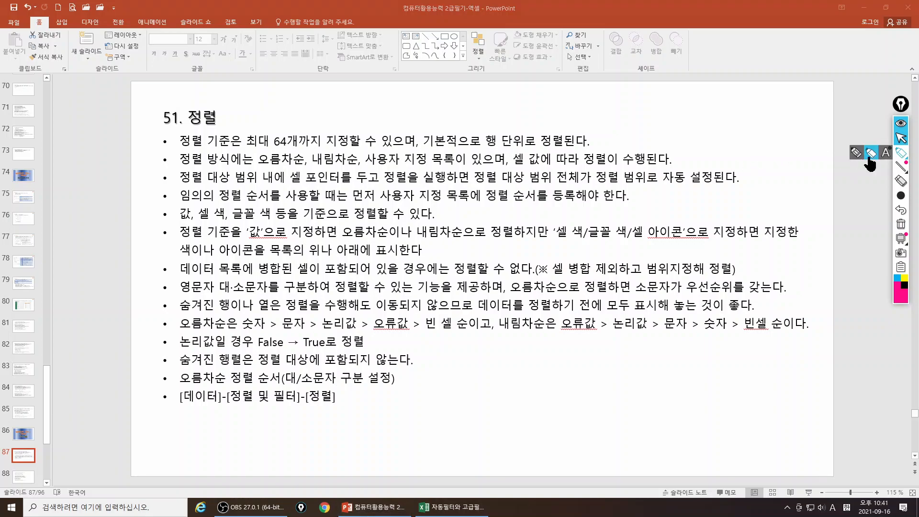
pyautogui.moveTo(283, 142); pyautogui.dragTo(289, 142)
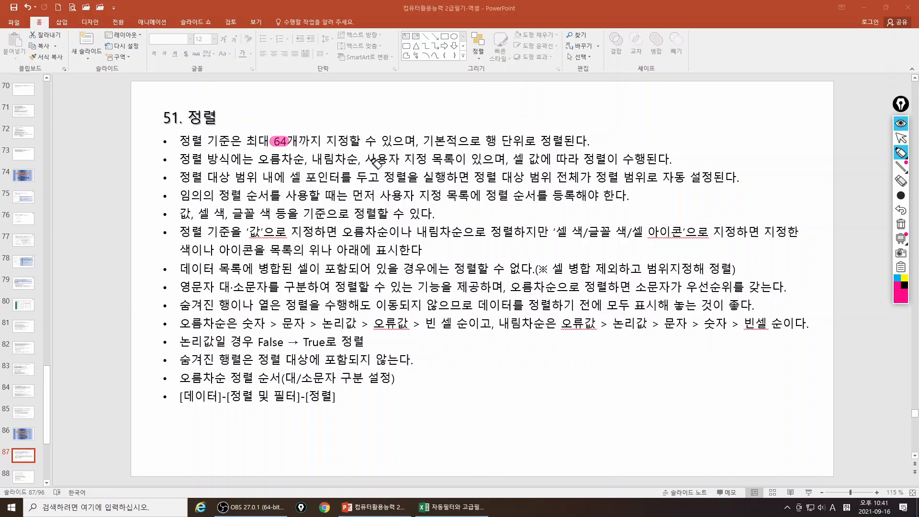
pyautogui.moveTo(366, 159); pyautogui.dragTo(428, 160)
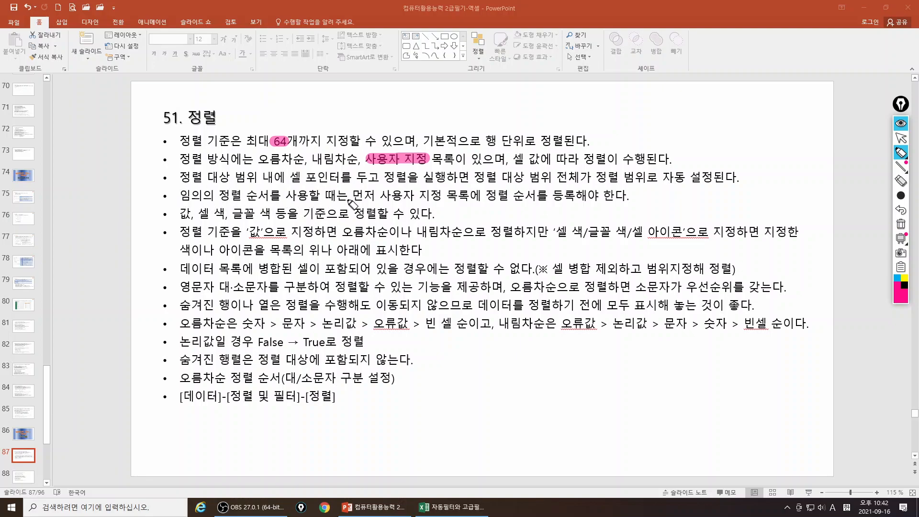
pyautogui.moveTo(384, 195); pyautogui.dragTo(531, 199)
pyautogui.click(902, 138)
pyautogui.click(901, 224)
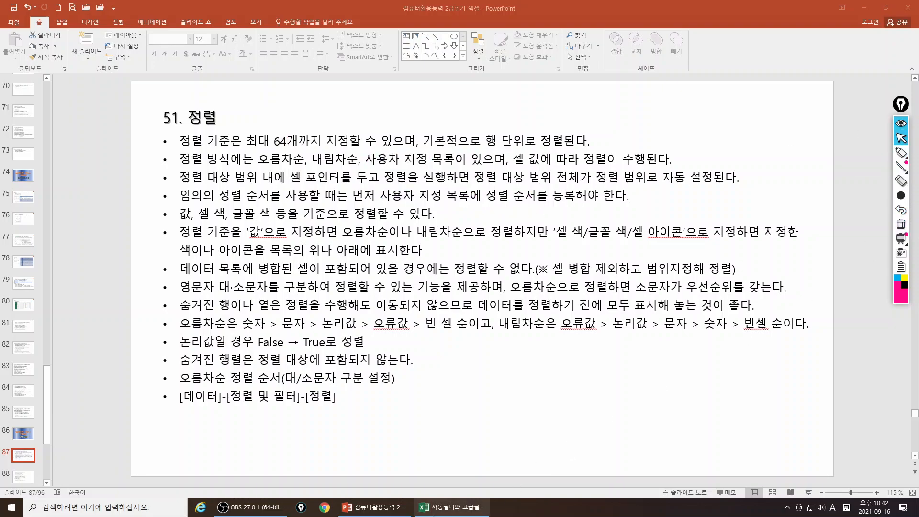
# Switch to the 자동필터와 고급필터 workbook in Excel and show it in a smaller window over the slide
pyautogui.click(447, 510)
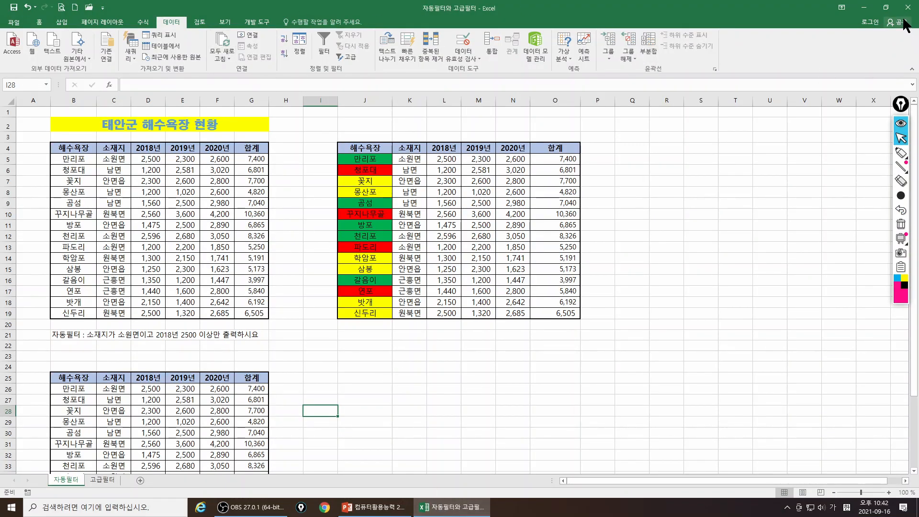
pyautogui.click(887, 7)
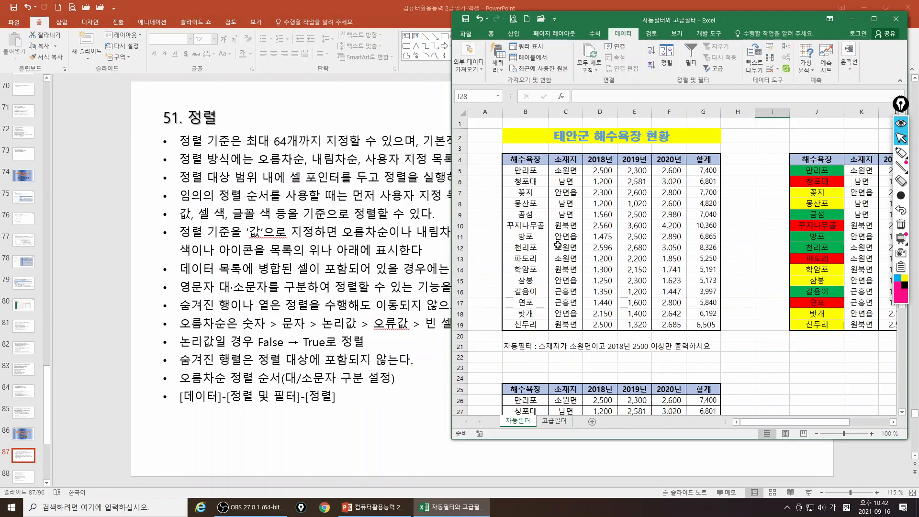
# Sort the 태안군 해수욕장 현황 table by 해수욕장, first in ascending and then in descending order
pyautogui.click(527, 160)
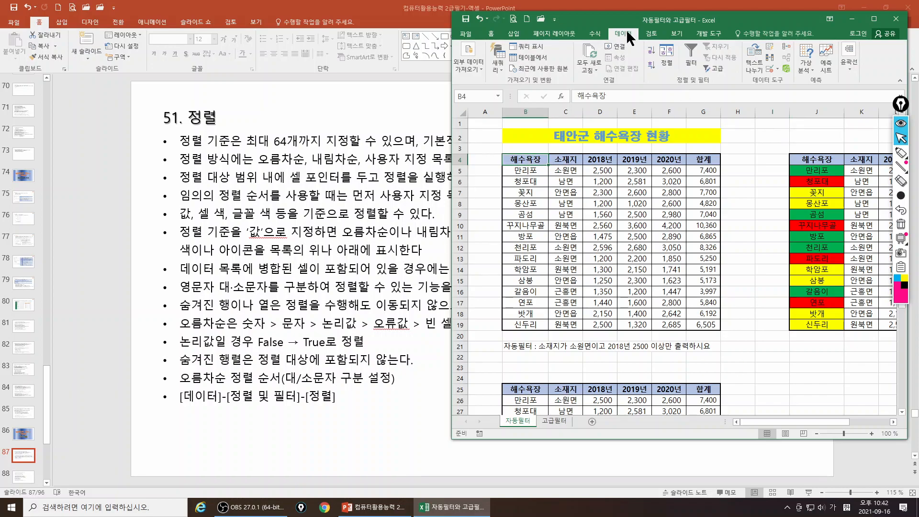
pyautogui.click(901, 152)
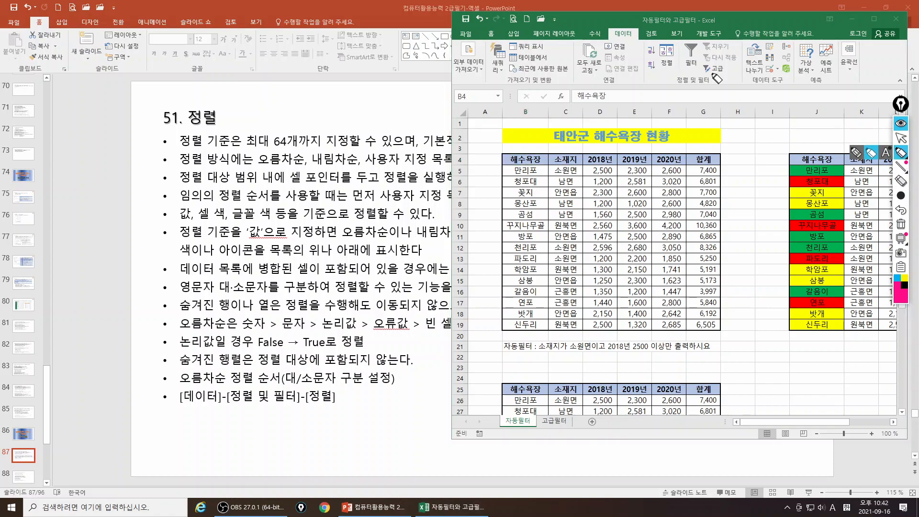
pyautogui.hotkey('ctrl', 'F1')
pyautogui.click(651, 51)
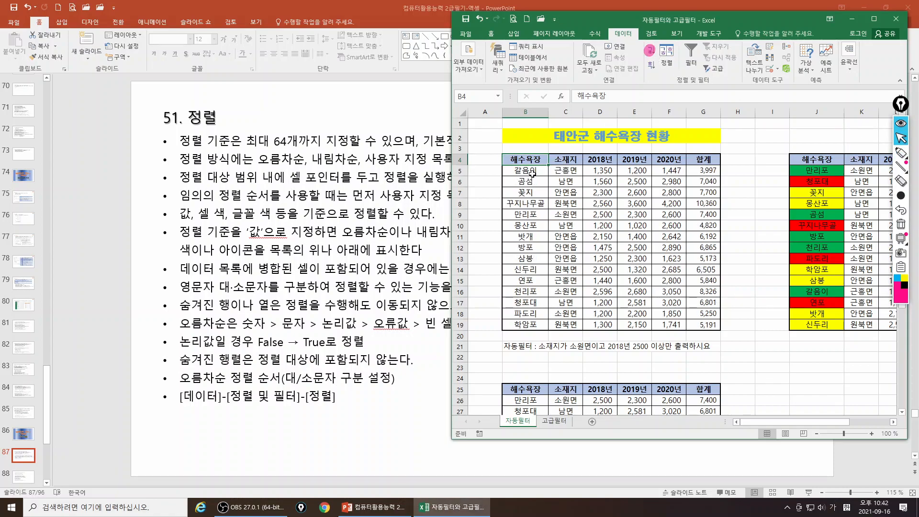
pyautogui.click(651, 64)
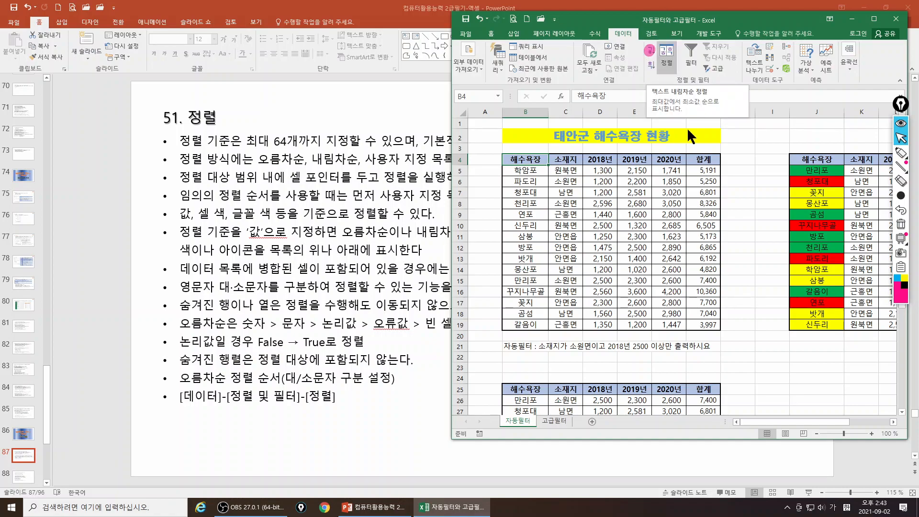
# Begin a custom sort of the 태안군 해수욕장 현황 table with 소재지 values in ascending order as the first criterion
pyautogui.click(564, 161)
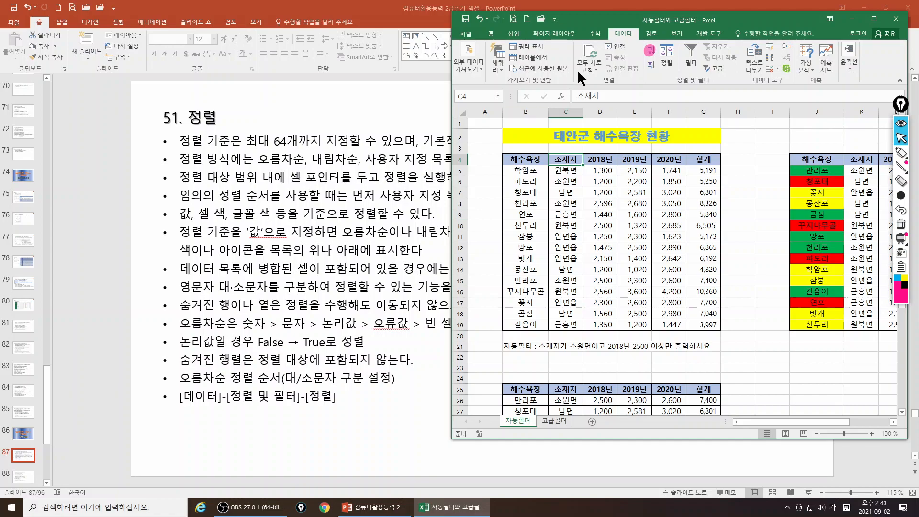
pyautogui.moveTo(584, 22); pyautogui.dragTo(517, 34)
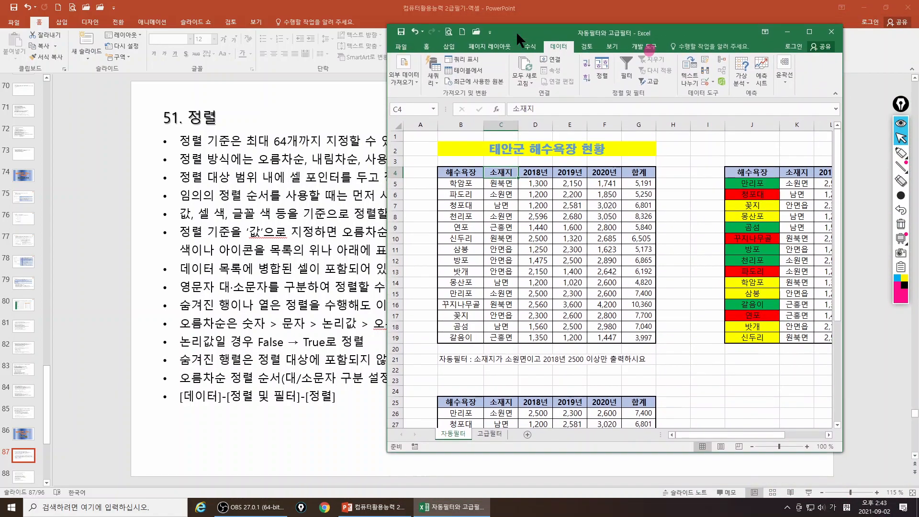
pyautogui.moveTo(496, 187); pyautogui.dragTo(495, 337)
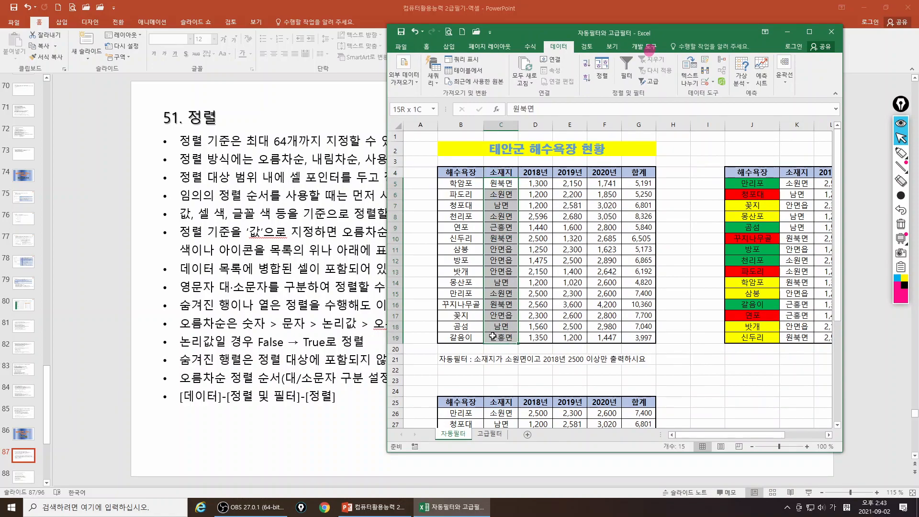
pyautogui.click(504, 172)
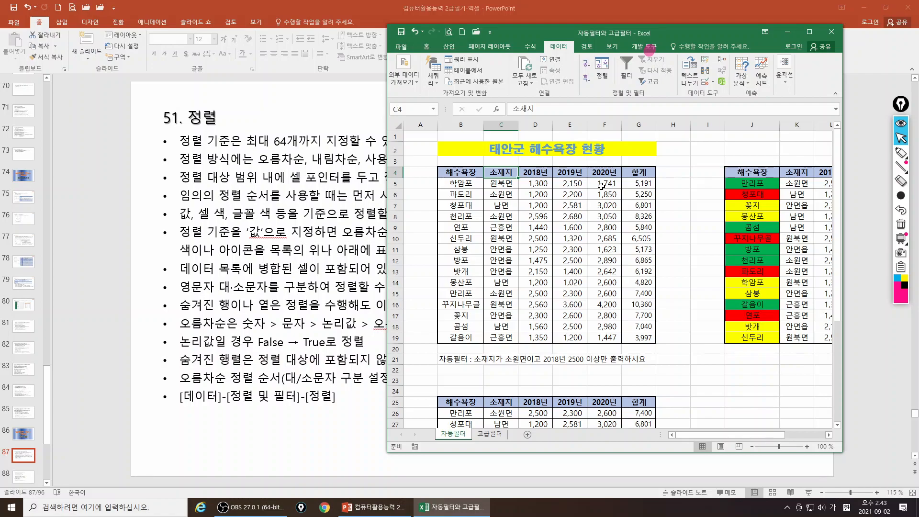
pyautogui.click(497, 182)
pyautogui.click(602, 65)
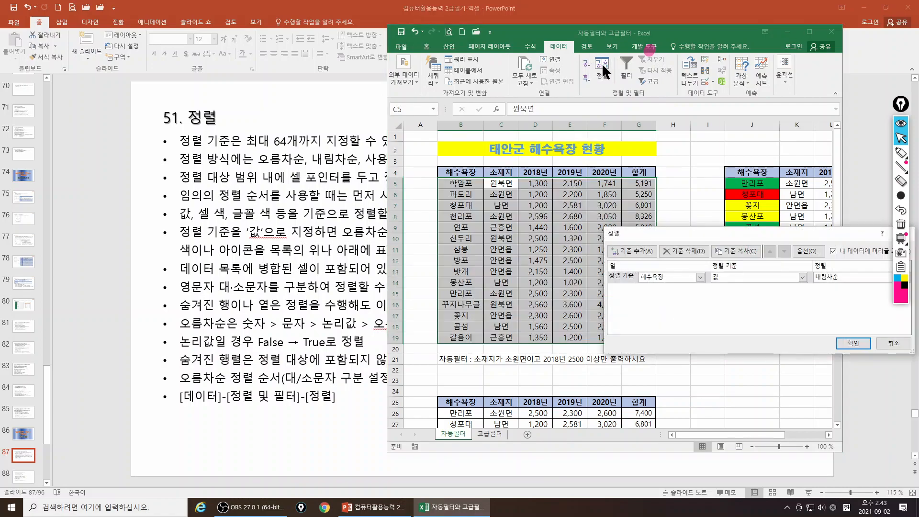
pyautogui.moveTo(665, 234); pyautogui.dragTo(579, 36)
pyautogui.click(570, 75)
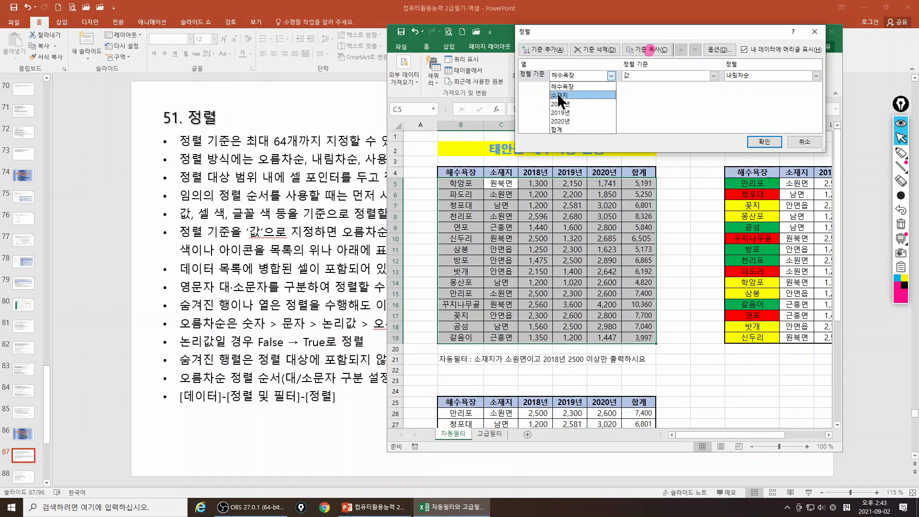
pyautogui.click(558, 95)
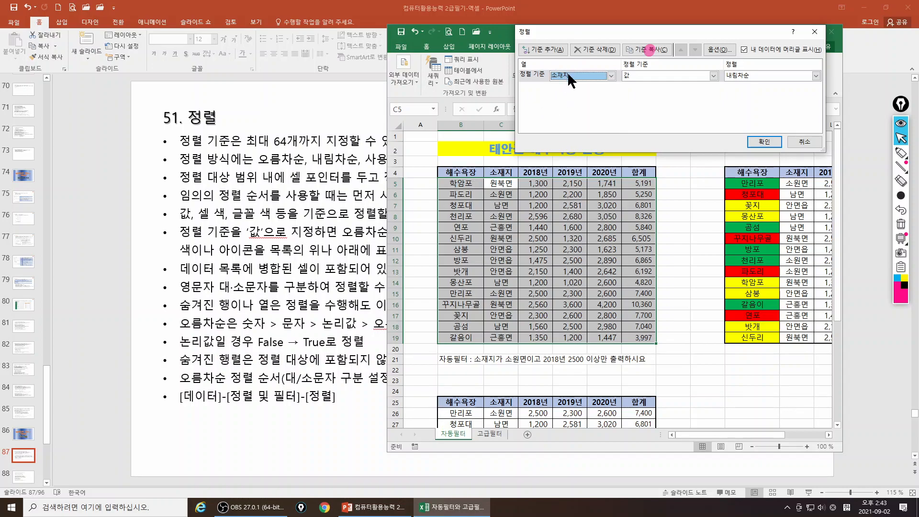
pyautogui.click(734, 75)
pyautogui.click(742, 87)
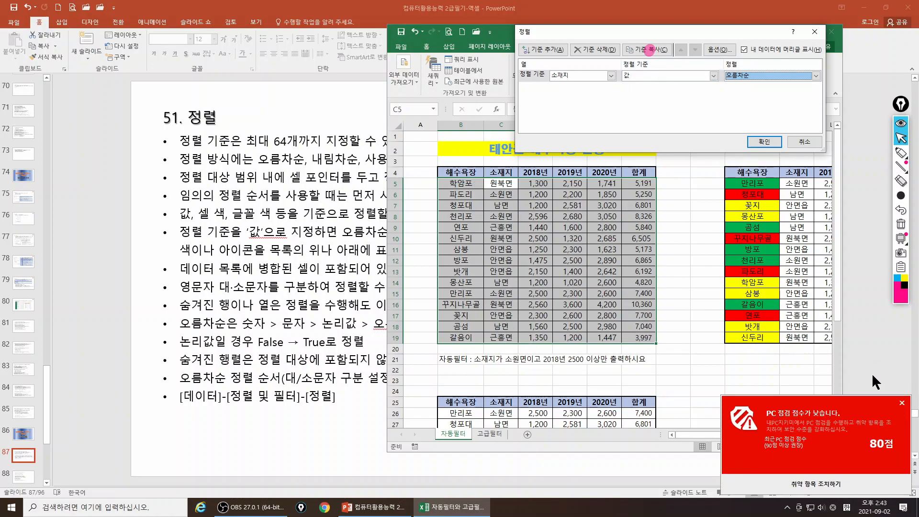
pyautogui.click(902, 404)
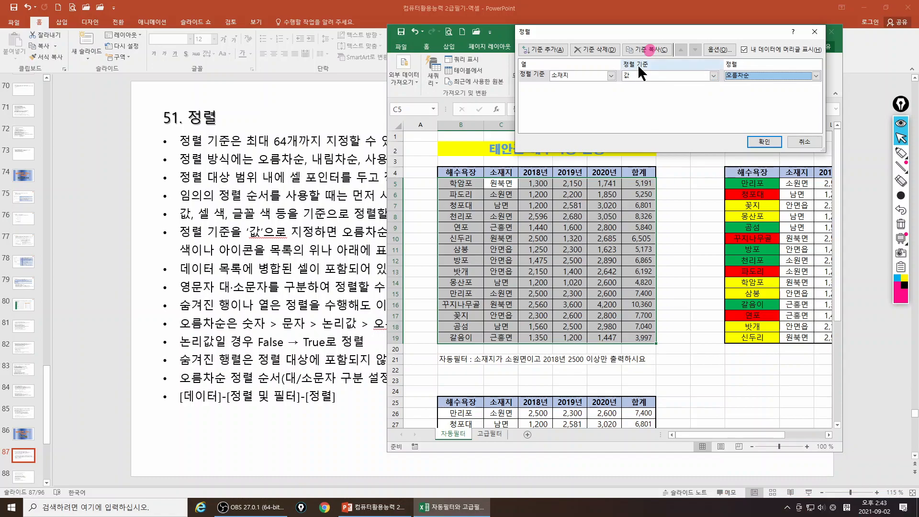
# Add 2018년 and 2019년 as second and third ascending sort criteria and apply the sort
pyautogui.click(550, 49)
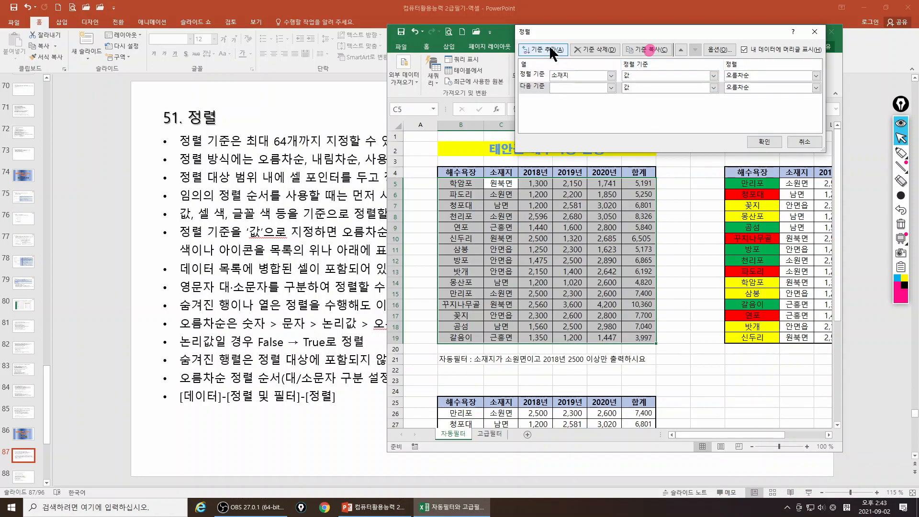
pyautogui.click(574, 85)
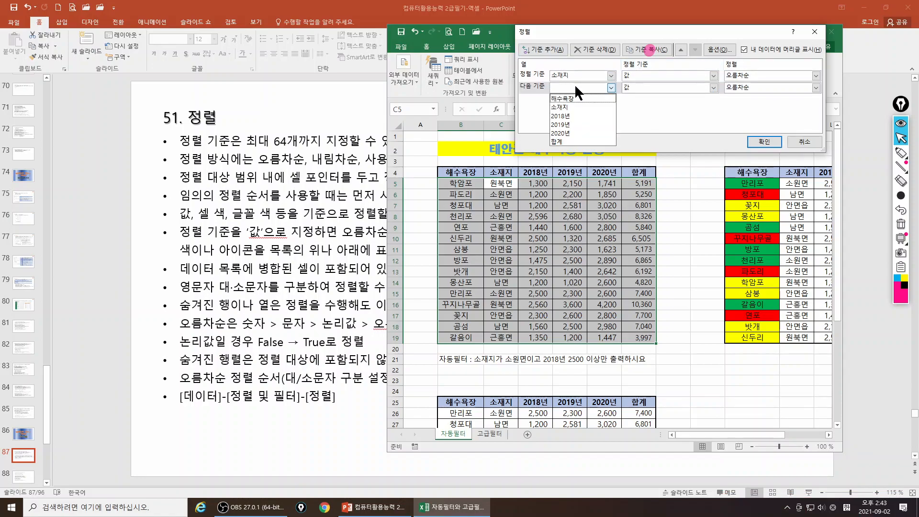
pyautogui.click(570, 116)
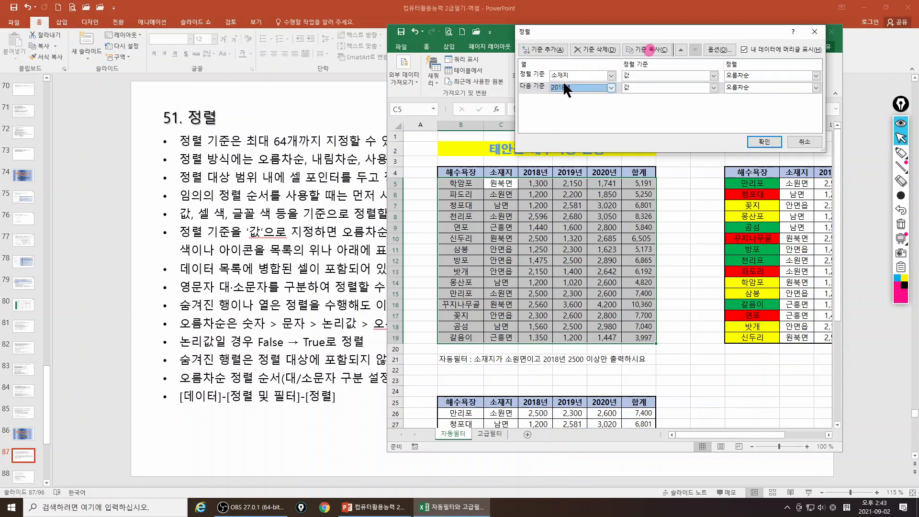
pyautogui.click(545, 49)
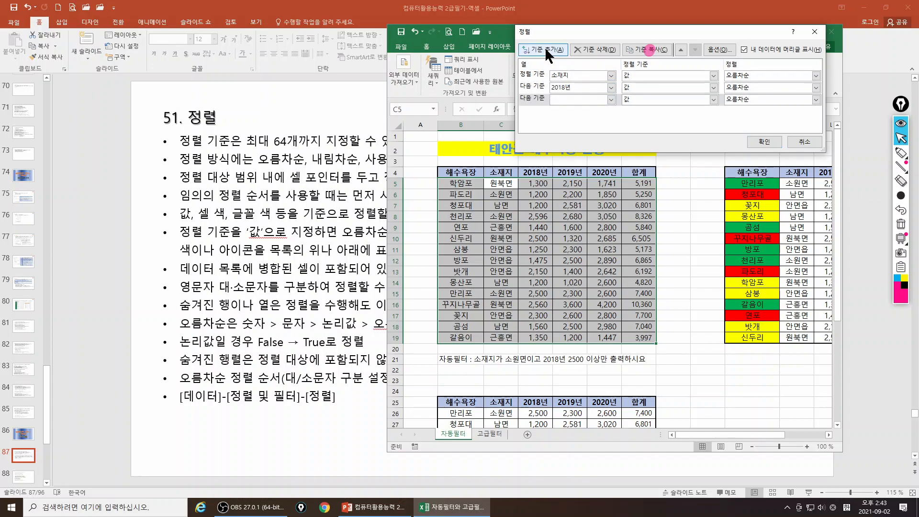
pyautogui.click(580, 106)
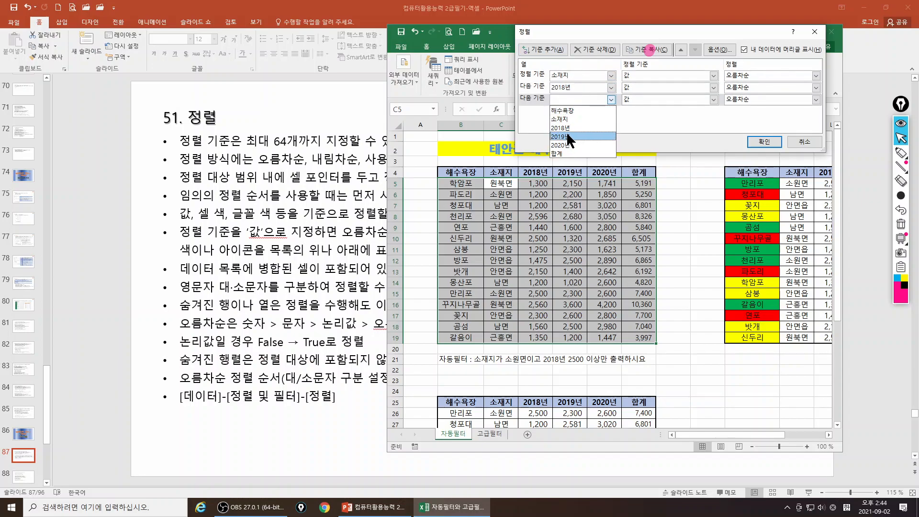
pyautogui.click(567, 131)
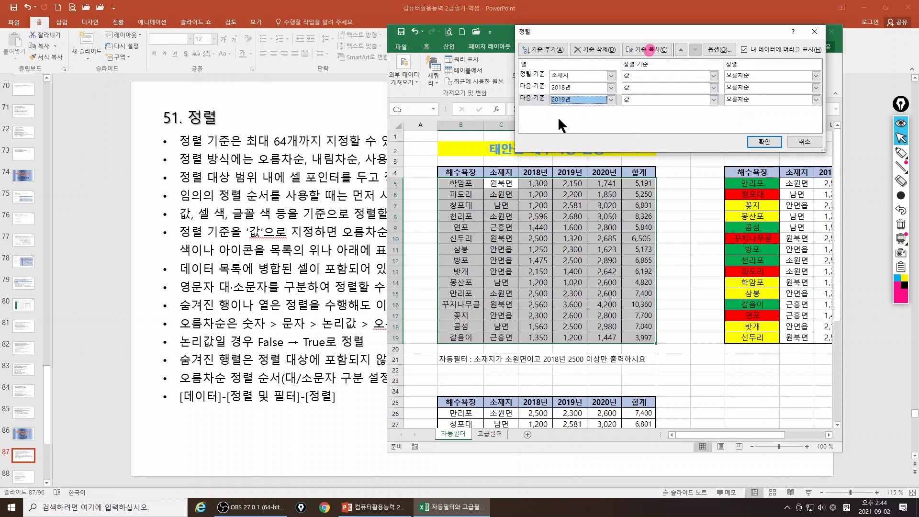
pyautogui.click(757, 140)
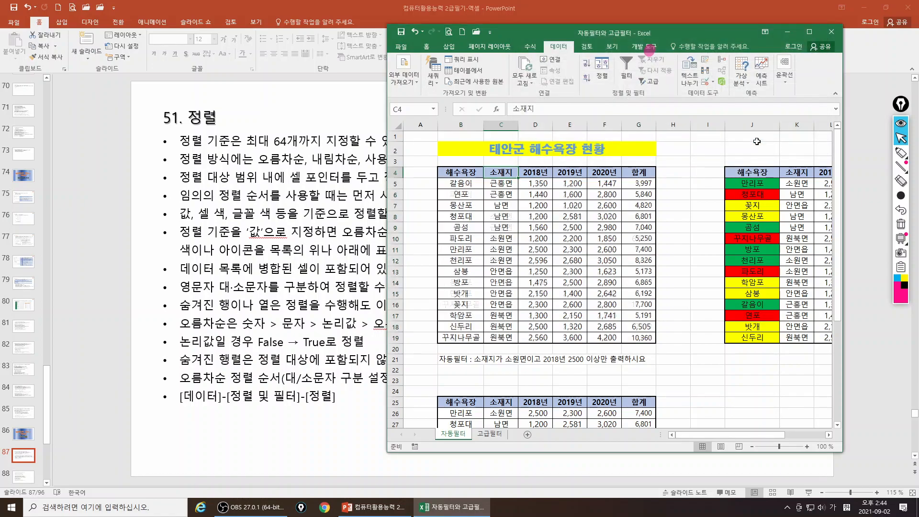
# Examine how the 근흥면 and 남면 rows are ordered by their 2018년 and 2019년 values
pyautogui.moveTo(497, 183); pyautogui.dragTo(498, 194)
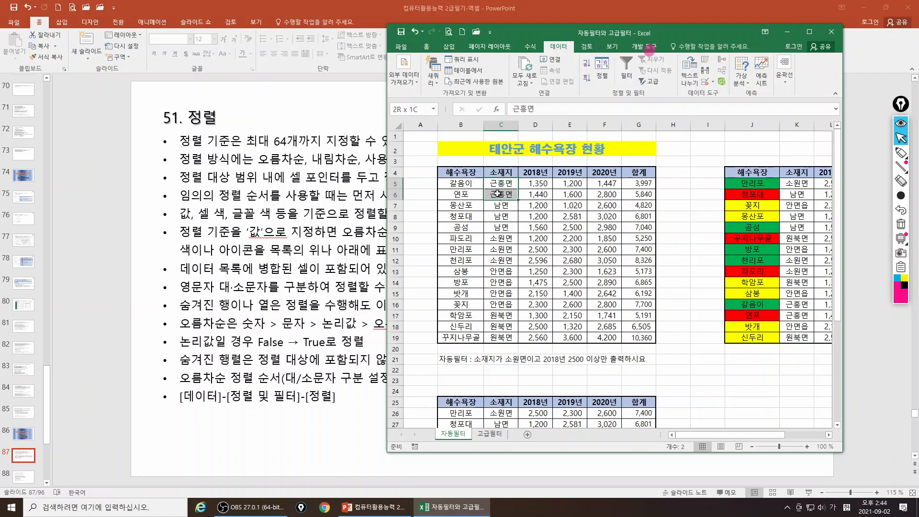
pyautogui.click(537, 184)
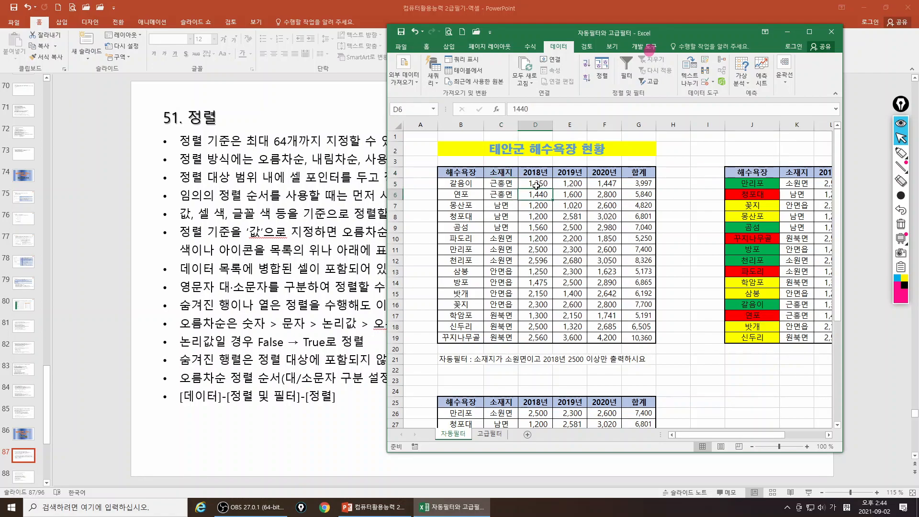
pyautogui.click(536, 195)
pyautogui.moveTo(539, 187); pyautogui.dragTo(537, 196)
pyautogui.click(537, 197)
pyautogui.moveTo(503, 206); pyautogui.dragTo(573, 228)
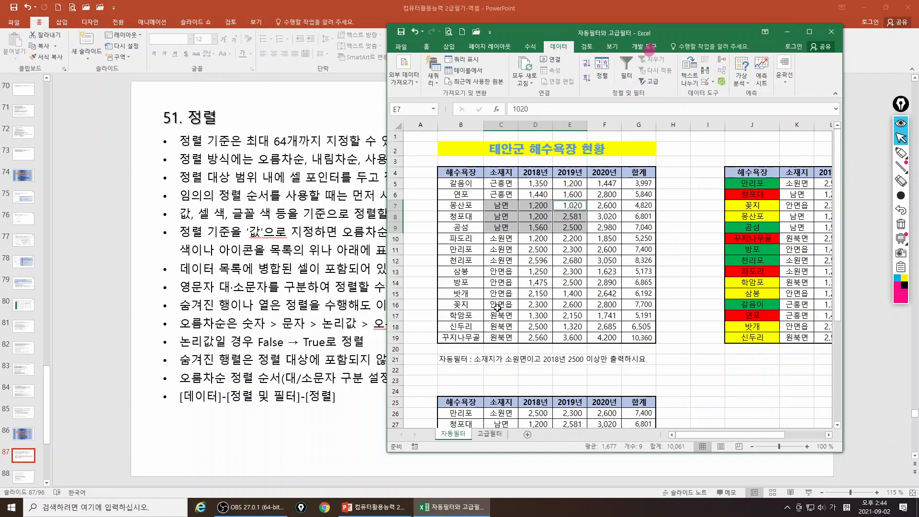
# Return to the PowerPoint slide and examine the bullet about sorting by value, cell color and font color
pyautogui.click(788, 31)
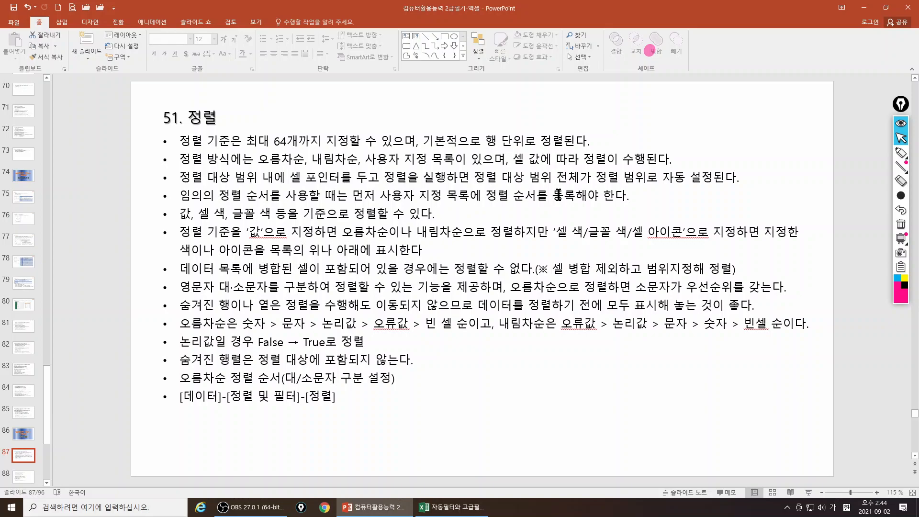
pyautogui.doubleClick(185, 214)
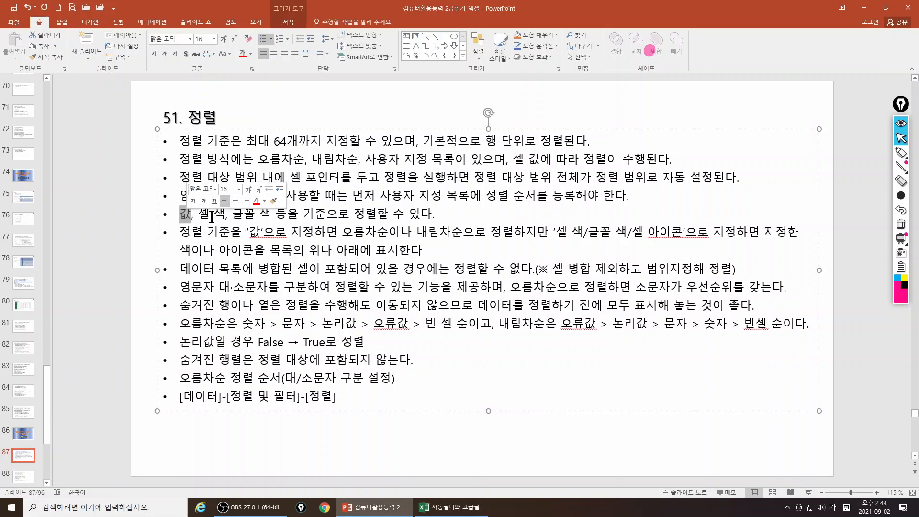
pyautogui.click(207, 216)
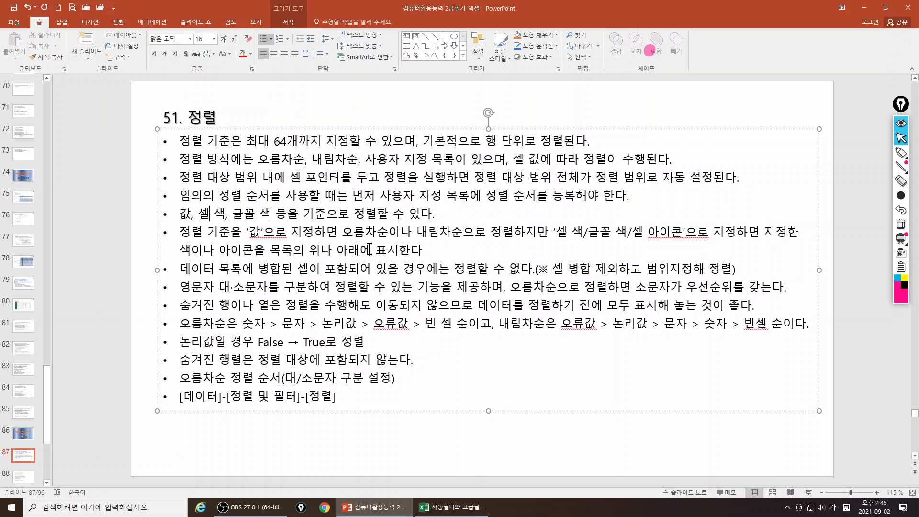
# Switch to the Excel workbook and sort the color-coded table beginning at J4 by 해수욕장 in ascending order
pyautogui.click(442, 507)
pyautogui.moveTo(684, 33); pyautogui.dragTo(655, 37)
pyautogui.moveTo(656, 435); pyautogui.dragTo(698, 436)
pyautogui.click(644, 392)
pyautogui.moveTo(587, 187); pyautogui.dragTo(585, 341)
pyautogui.click(574, 175)
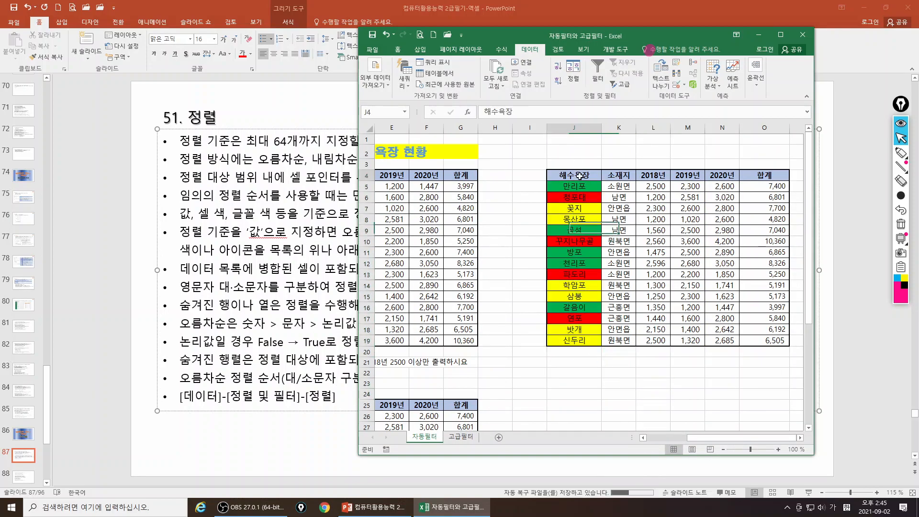
pyautogui.click(558, 66)
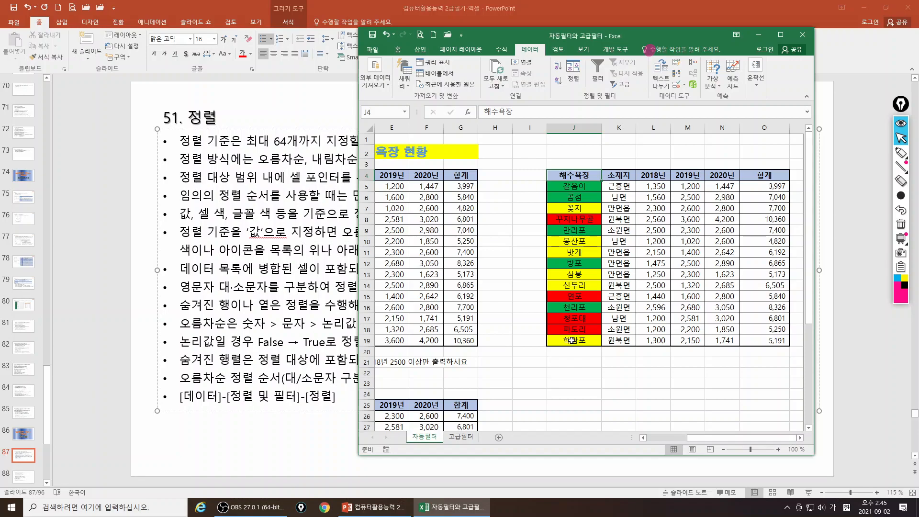
# Examine the order of the fill colors in the color-coded table's 해수욕장 column
pyautogui.click(575, 207)
pyautogui.click(572, 244)
pyautogui.moveTo(571, 244); pyautogui.dragTo(575, 286)
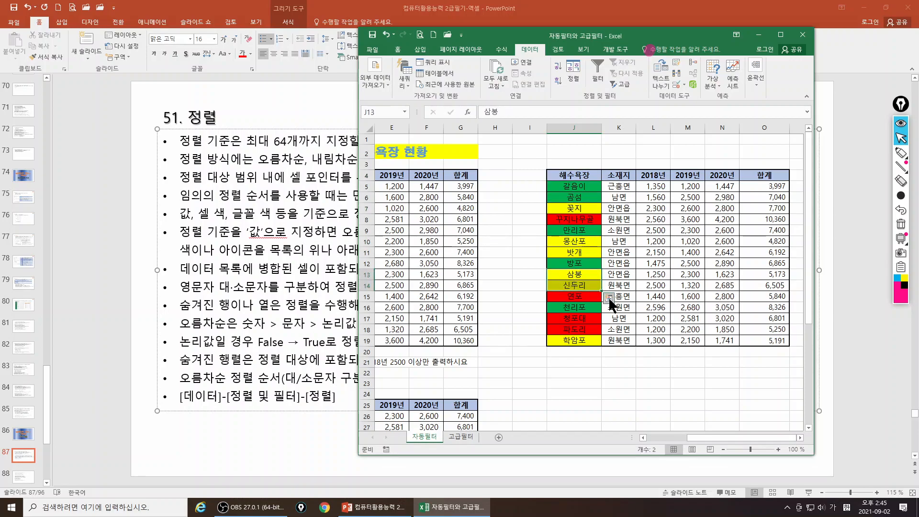
# Open the custom sort settings for the color-coded beach table and highlight the first level's 정렬 기준 setting
pyautogui.click(572, 189)
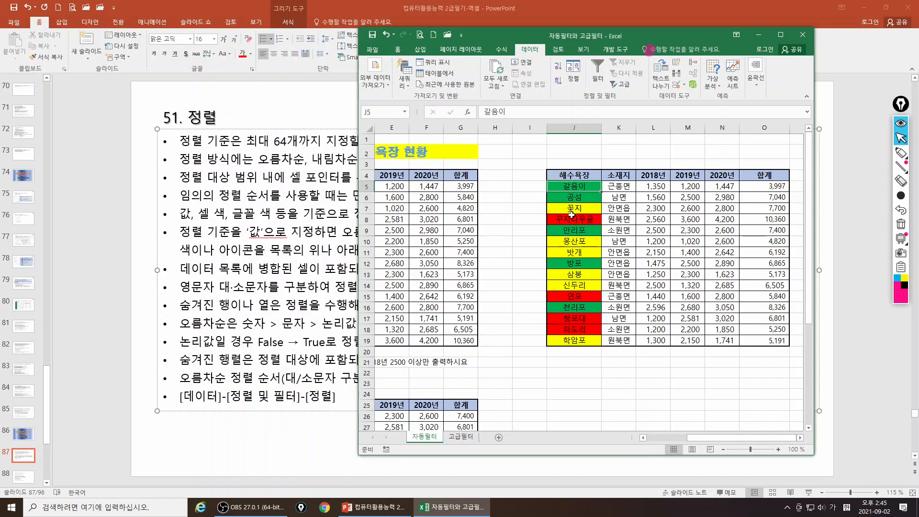
pyautogui.click(590, 245)
pyautogui.click(574, 178)
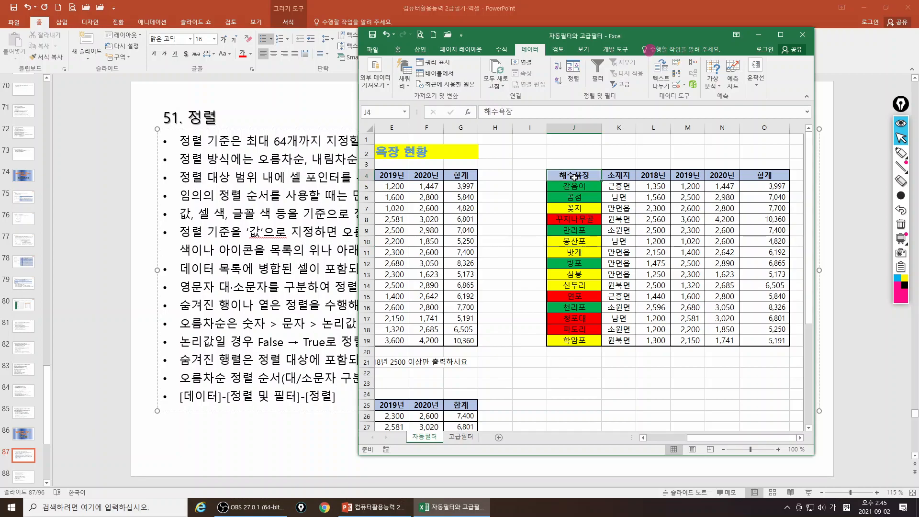
pyautogui.click(575, 70)
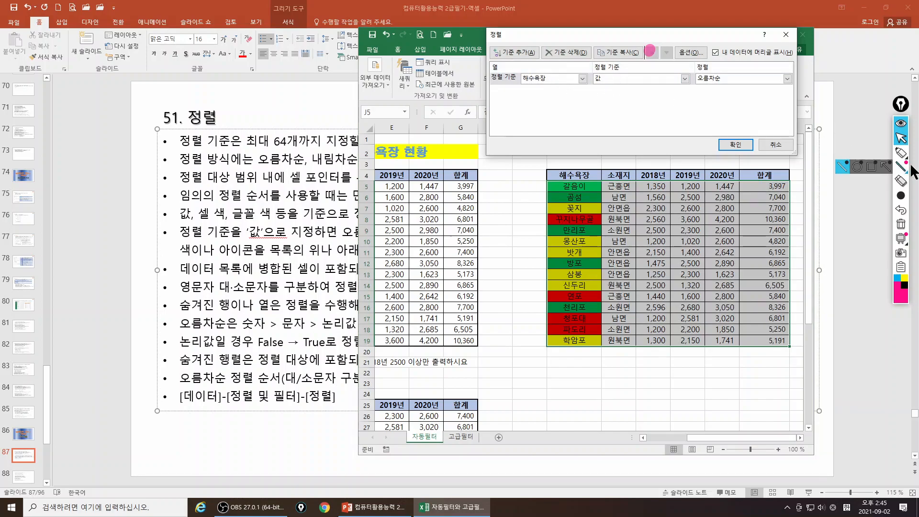
pyautogui.click(903, 156)
pyautogui.moveTo(618, 77); pyautogui.dragTo(642, 77)
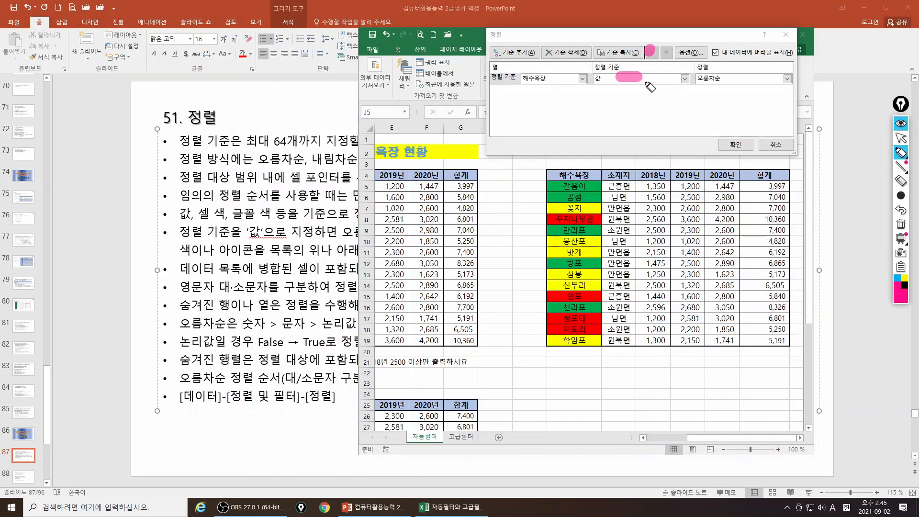
# Set the first sort level to order 해수욕장 by 셀 색, with yellow shown first (위에 표시)
pyautogui.click(685, 78)
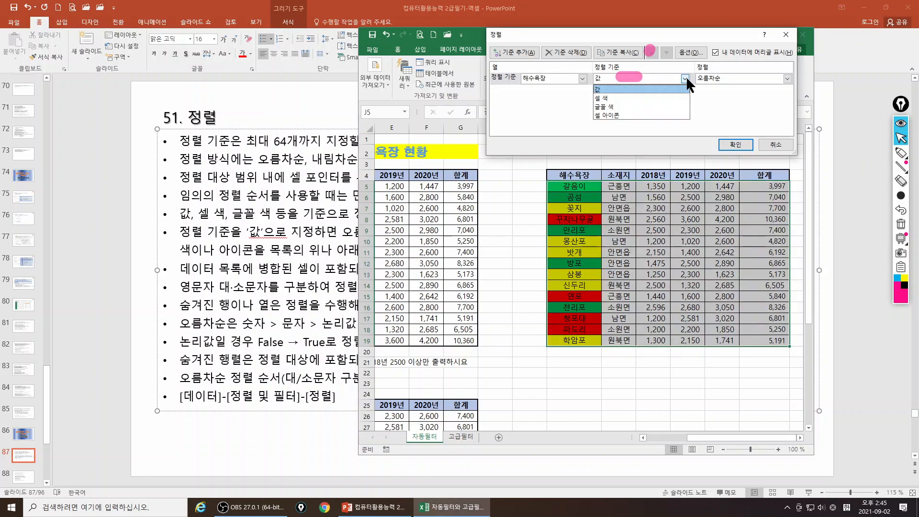
pyautogui.click(607, 98)
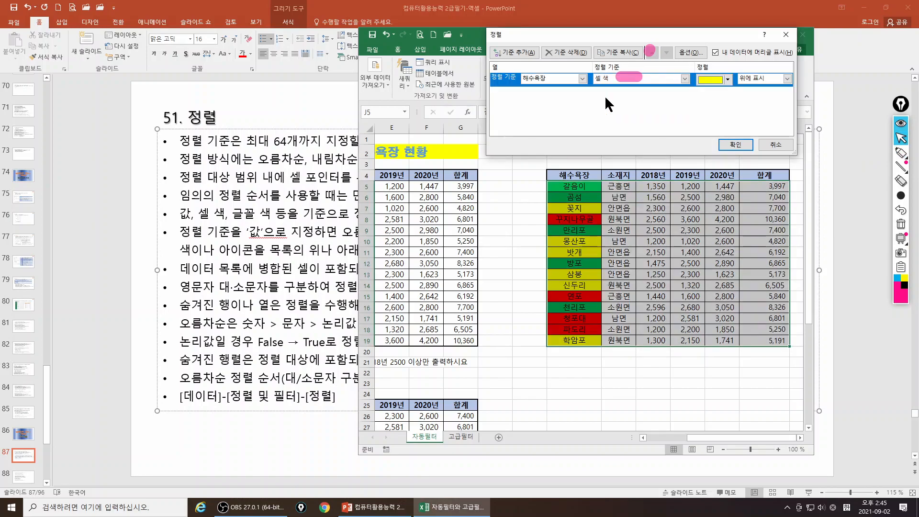
pyautogui.click(717, 77)
pyautogui.click(729, 77)
pyautogui.click(705, 90)
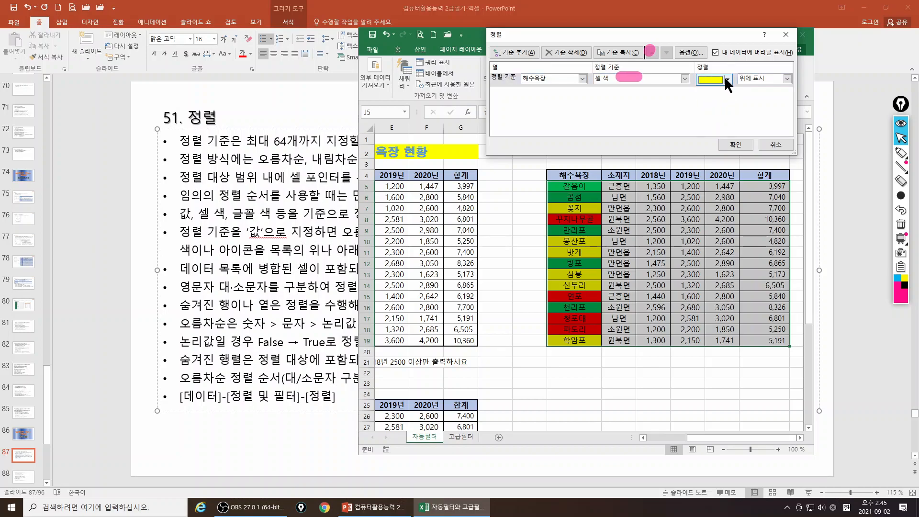
# Add a second sort level on 해수욕장 by 셀 색 with green set to 위에 표시, and apply the sort
pyautogui.click(518, 54)
pyautogui.click(557, 93)
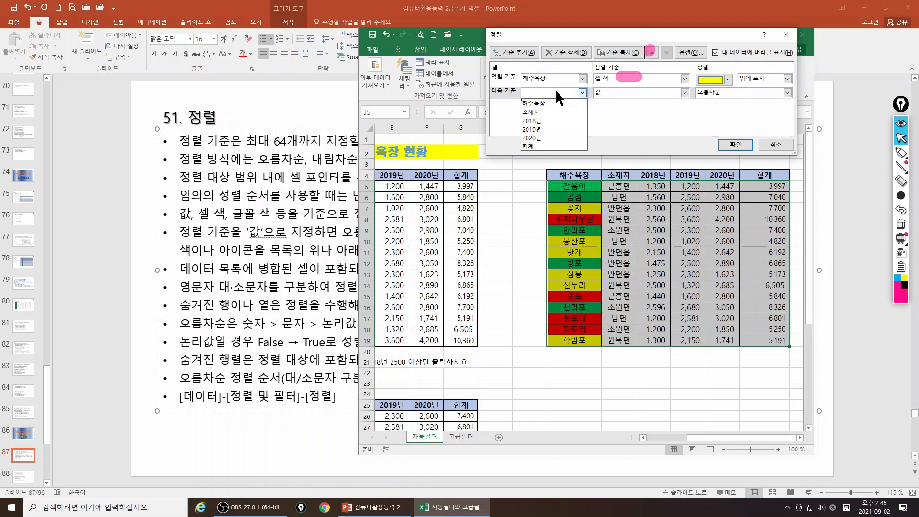
pyautogui.click(538, 108)
pyautogui.click(608, 93)
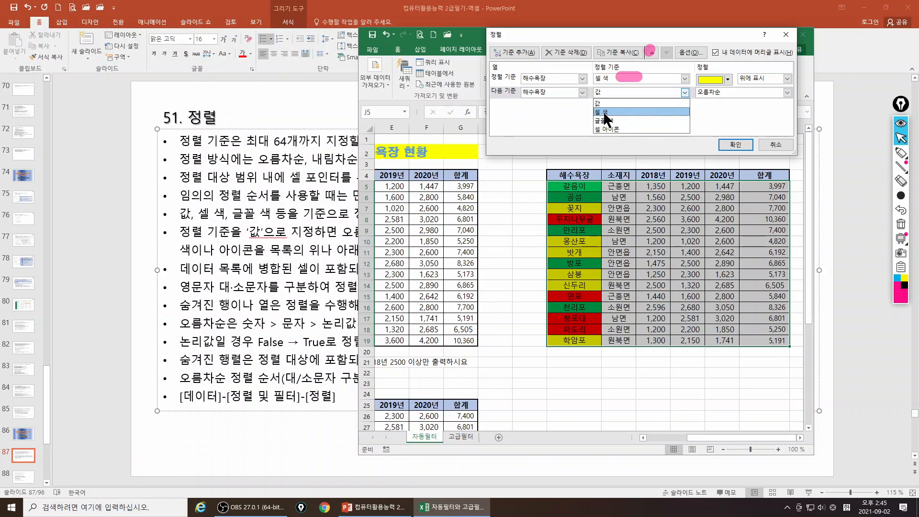
pyautogui.click(608, 113)
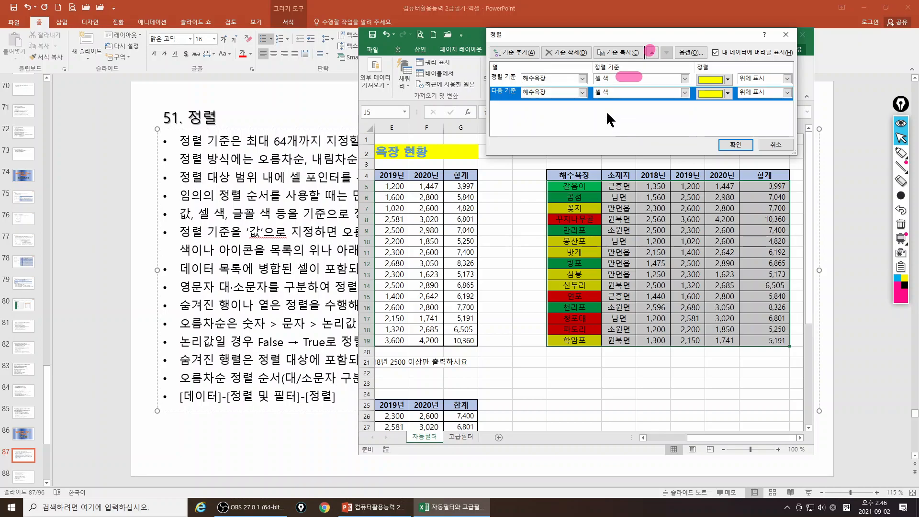
pyautogui.click(728, 93)
pyautogui.click(726, 112)
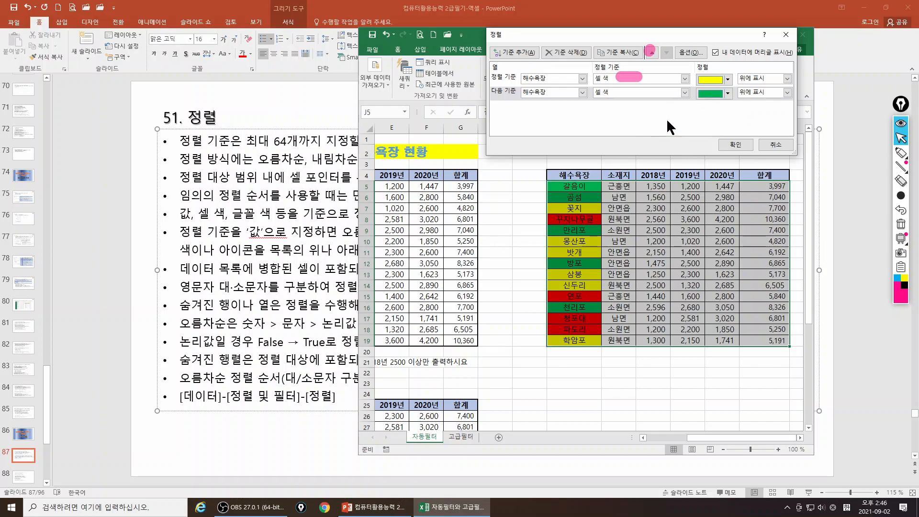
pyautogui.click(729, 145)
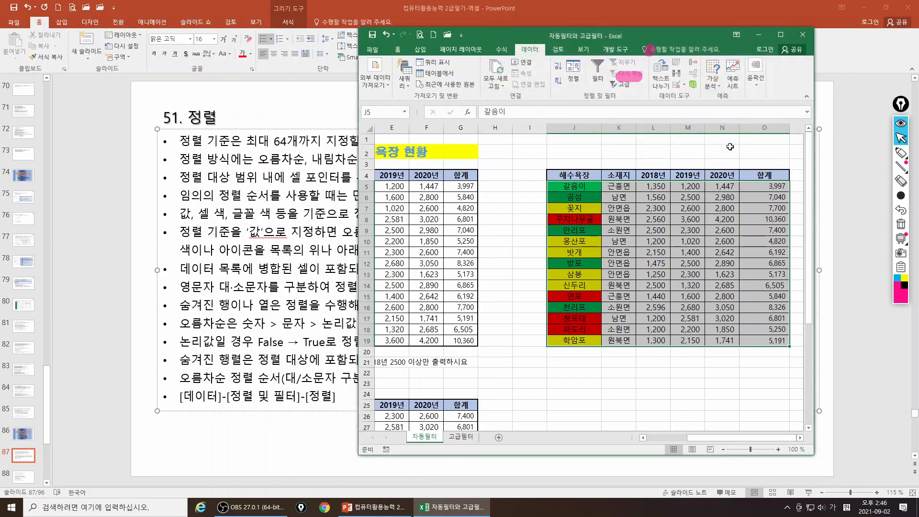
pyautogui.moveTo(578, 187); pyautogui.dragTo(577, 340)
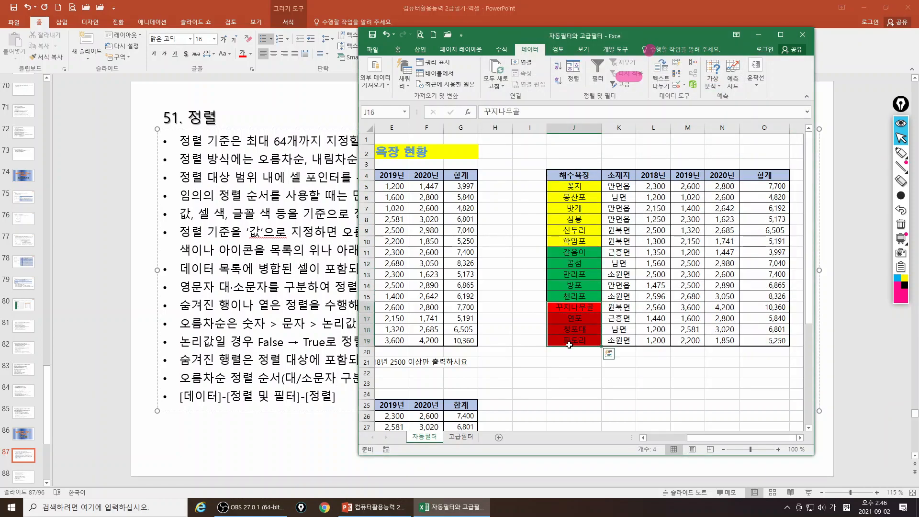
pyautogui.click(576, 176)
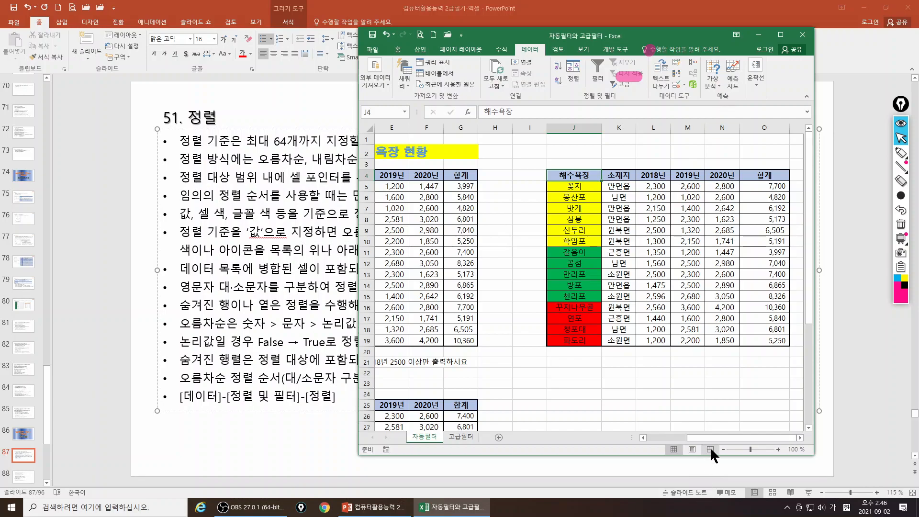
# Apply the three-star conditional formatting icon set to the 합계 values in O5:O19
pyautogui.click(800, 438)
pyautogui.click(800, 438)
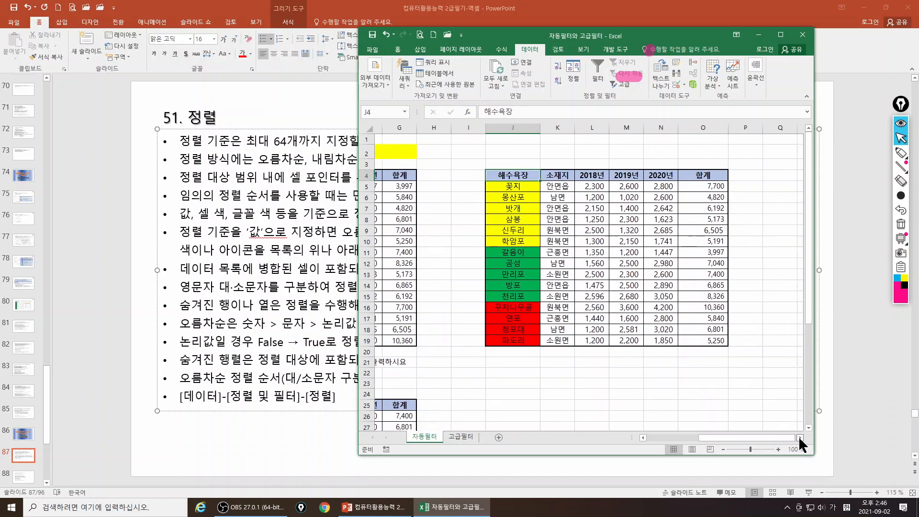
pyautogui.click(800, 438)
pyautogui.moveTo(663, 190); pyautogui.dragTo(670, 343)
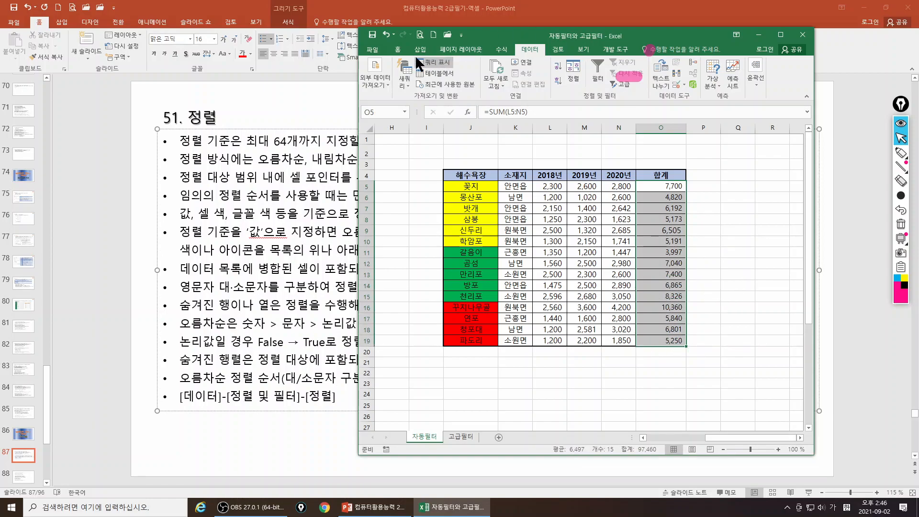
pyautogui.click(399, 50)
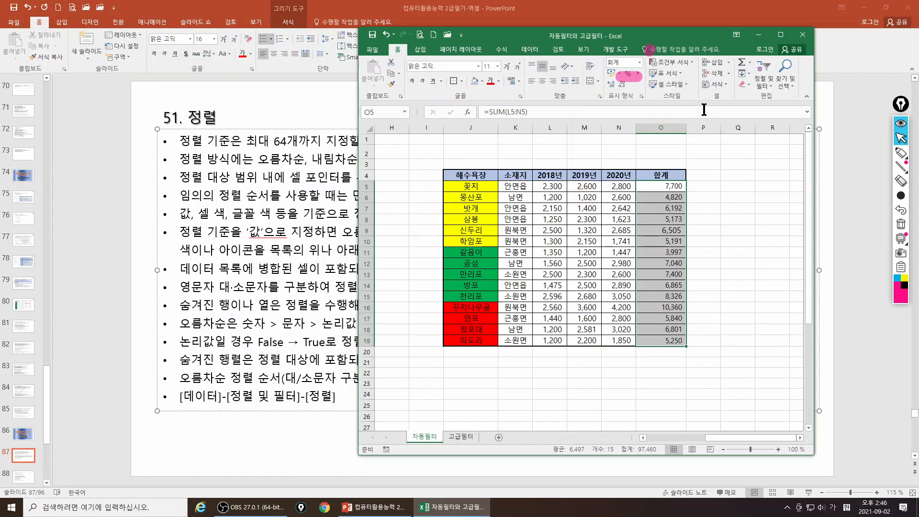
pyautogui.click(670, 62)
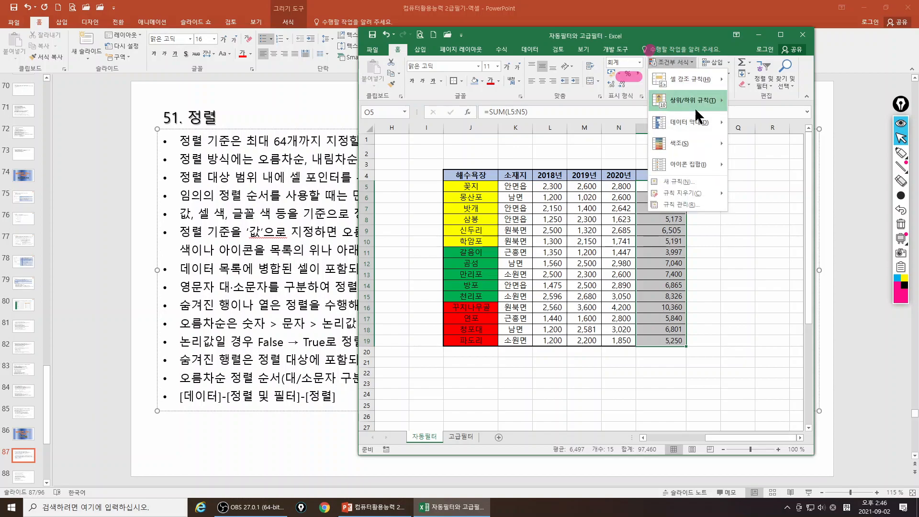
pyautogui.moveTo(708, 163)
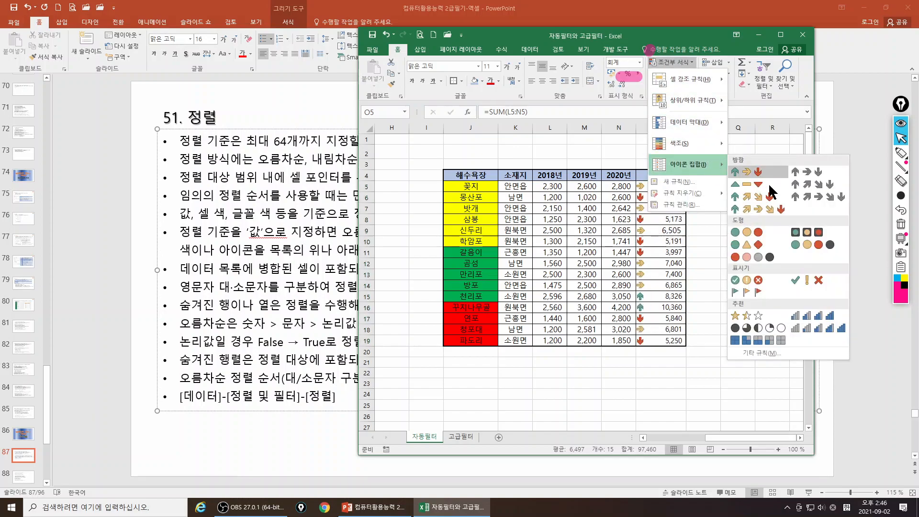
pyautogui.click(745, 316)
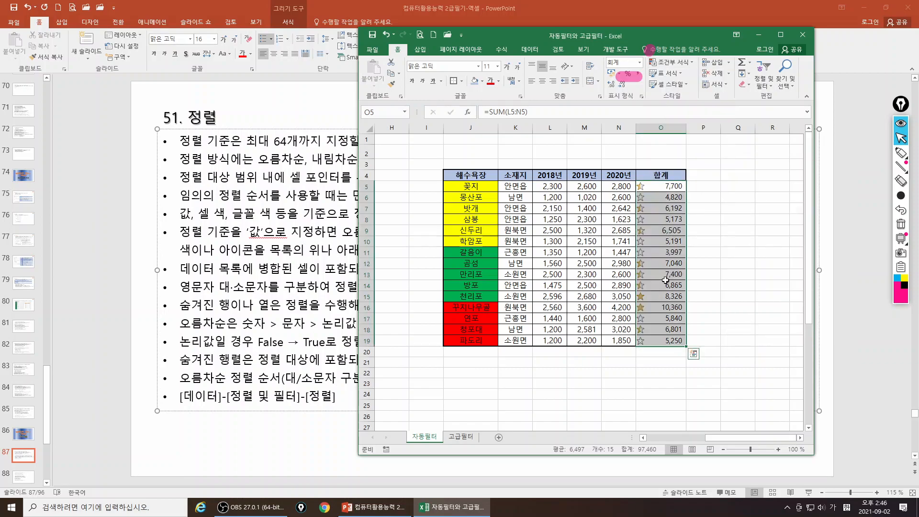
# Examine the star icons assigned to the individual 합계 values
pyautogui.click(653, 199)
pyautogui.press('Down')
pyautogui.press('Down')
pyautogui.press('Down')
pyautogui.press('Down')
pyautogui.press('Down')
pyautogui.press('Down')
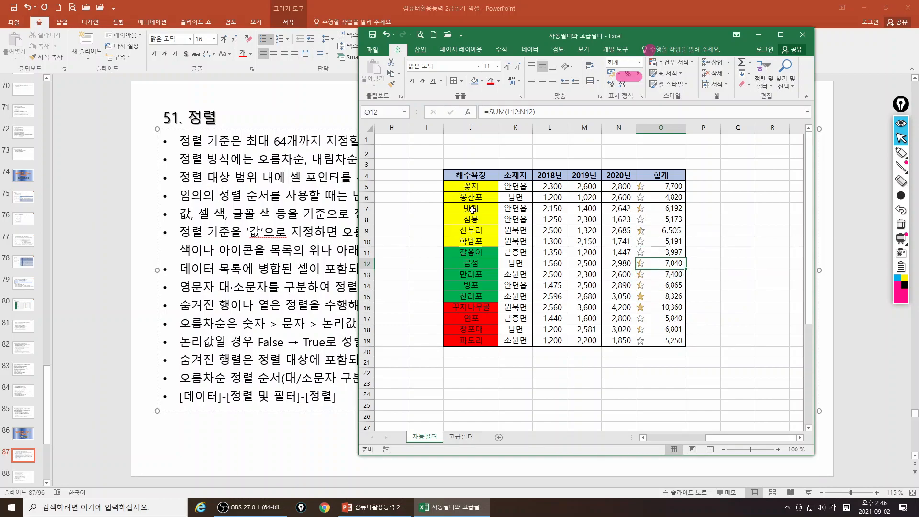
# Reopen the table's sort settings and set the first level to 합계 by 셀 아이콘, with the half-filled star on top
pyautogui.click(471, 177)
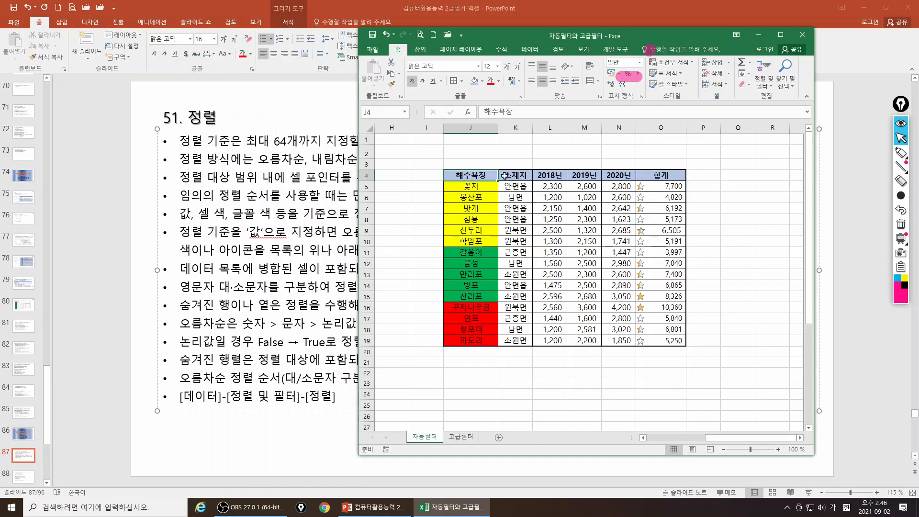
pyautogui.click(528, 50)
pyautogui.click(572, 73)
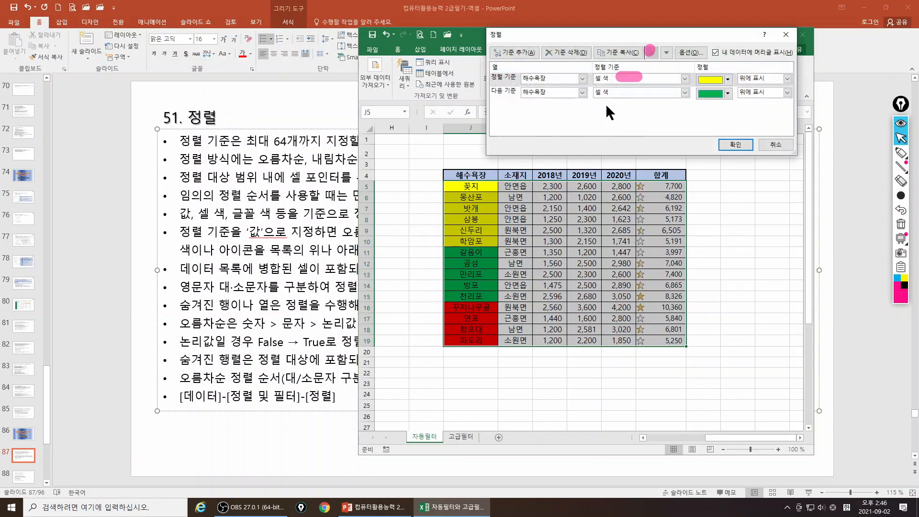
pyautogui.click(546, 77)
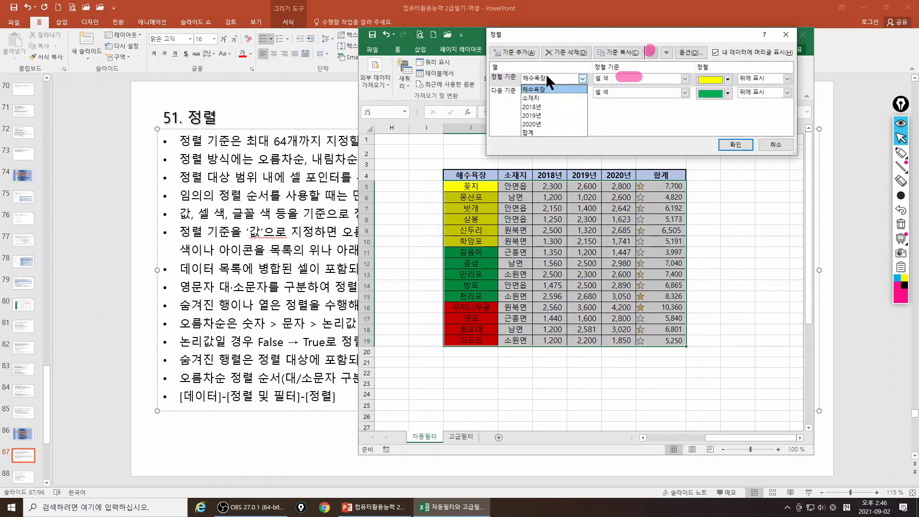
pyautogui.click(538, 131)
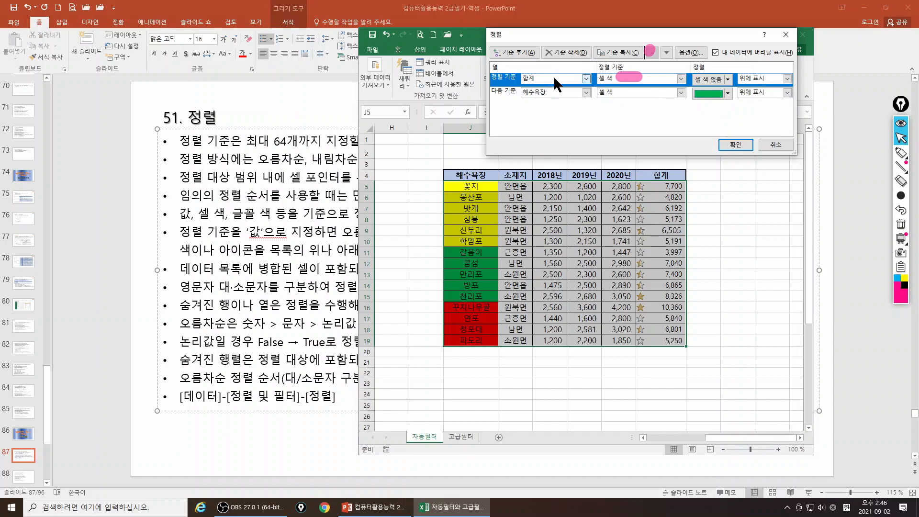
pyautogui.click(680, 79)
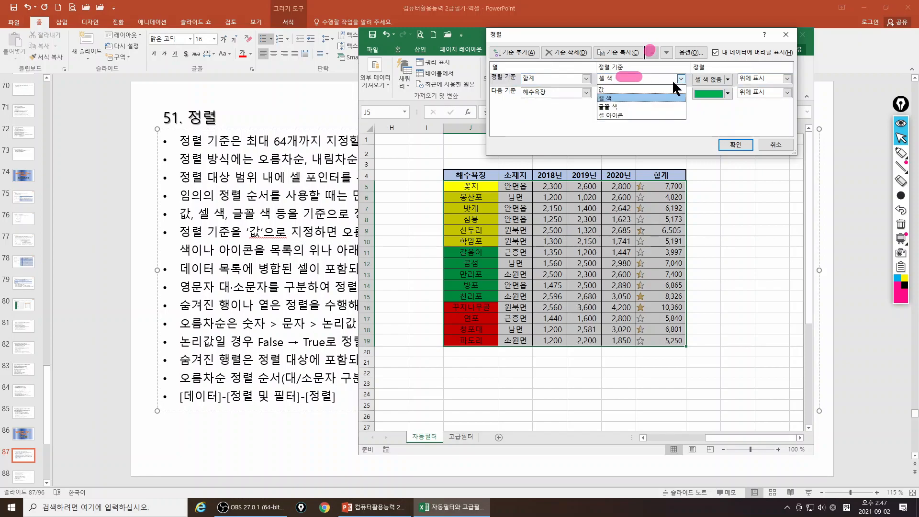
pyautogui.click(615, 116)
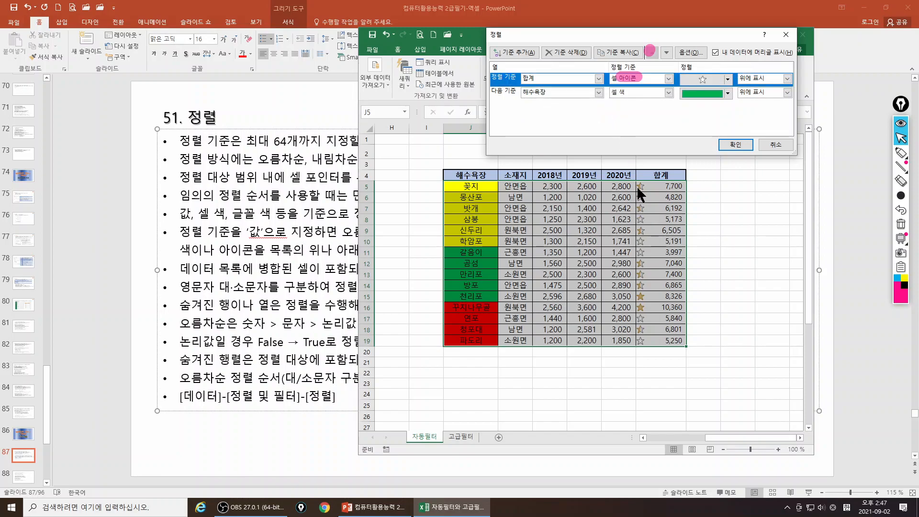
pyautogui.click(728, 79)
pyautogui.click(697, 94)
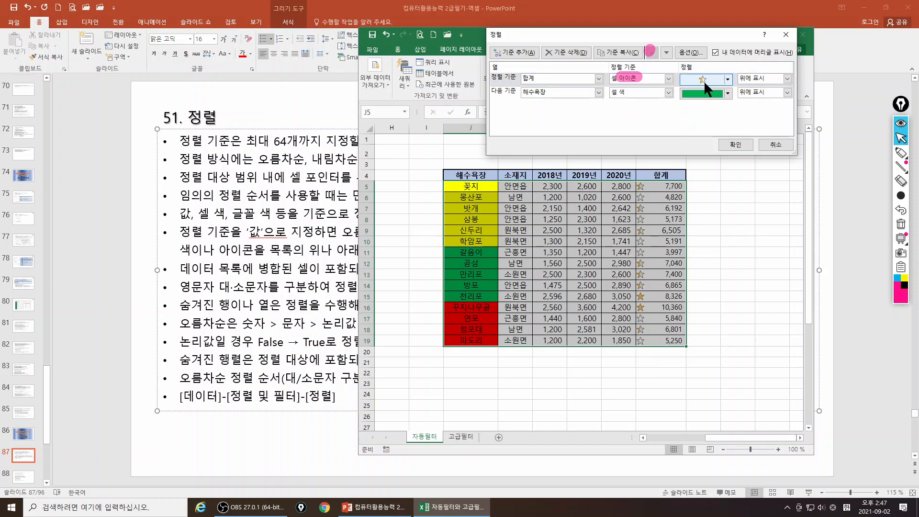
# Change the second sort level to 합계 by 셀 아이콘 with the full gold star on top, and apply the sort
pyautogui.click(560, 88)
pyautogui.click(537, 142)
pyautogui.click(637, 91)
pyautogui.click(624, 128)
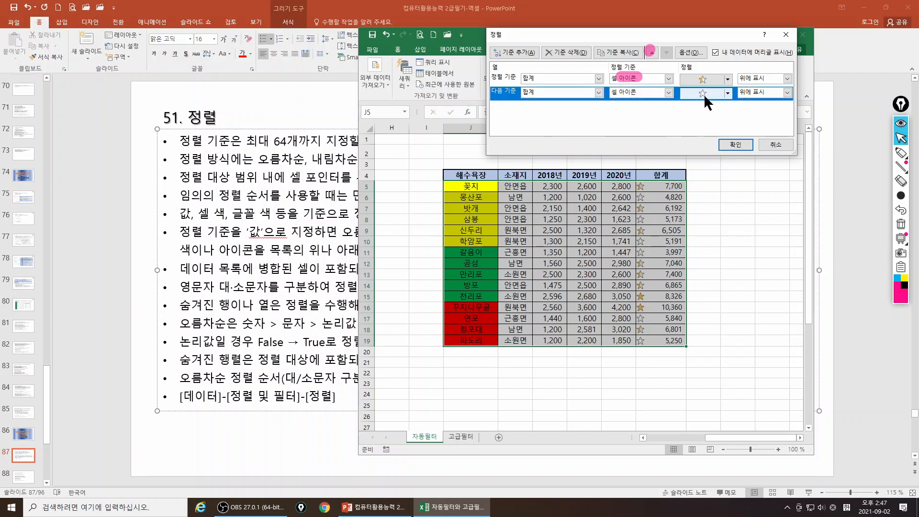
pyautogui.click(728, 93)
pyautogui.click(714, 107)
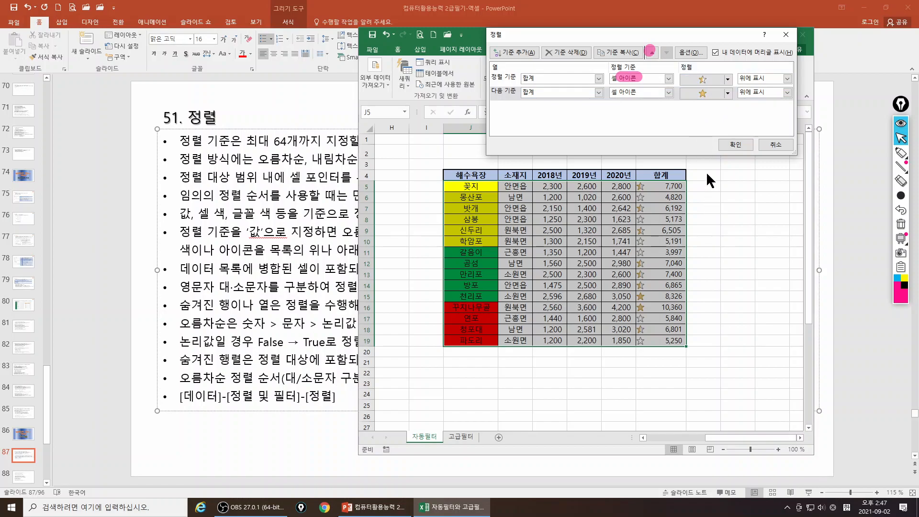
pyautogui.click(742, 143)
# Examine how the rows are grouped by star icon in the 합계 column, without moving any cells
pyautogui.moveTo(650, 190); pyautogui.dragTo(649, 258)
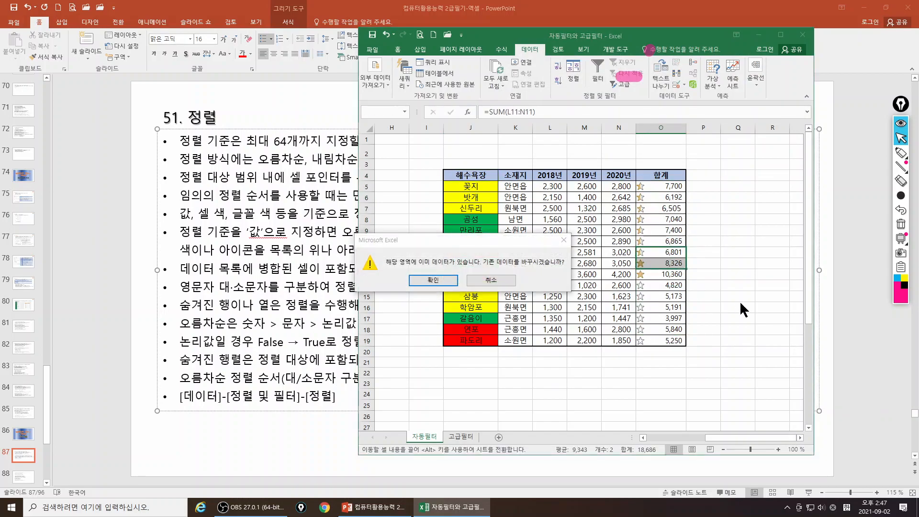
pyautogui.press('Escape')
pyautogui.click(658, 290)
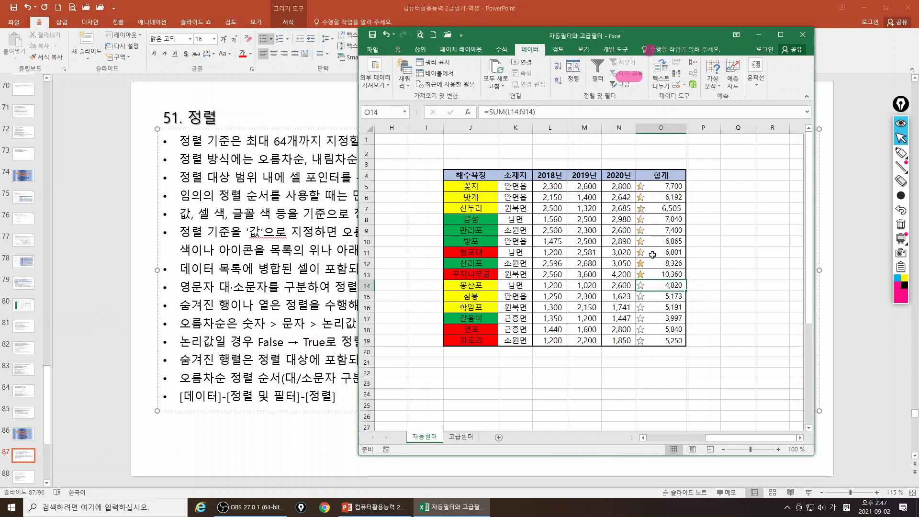
# Sort the color-coded table by 소재지 in ascending order and review the order of the place names
pyautogui.click(523, 176)
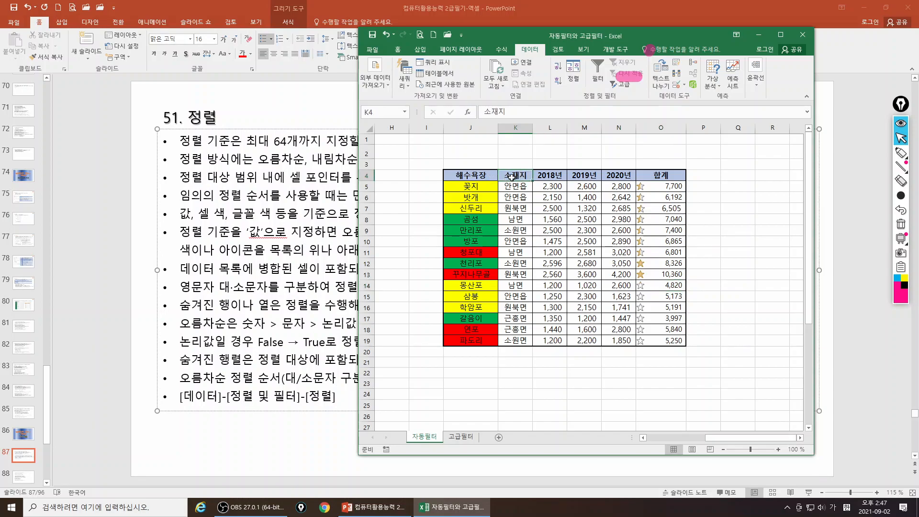
pyautogui.click(559, 68)
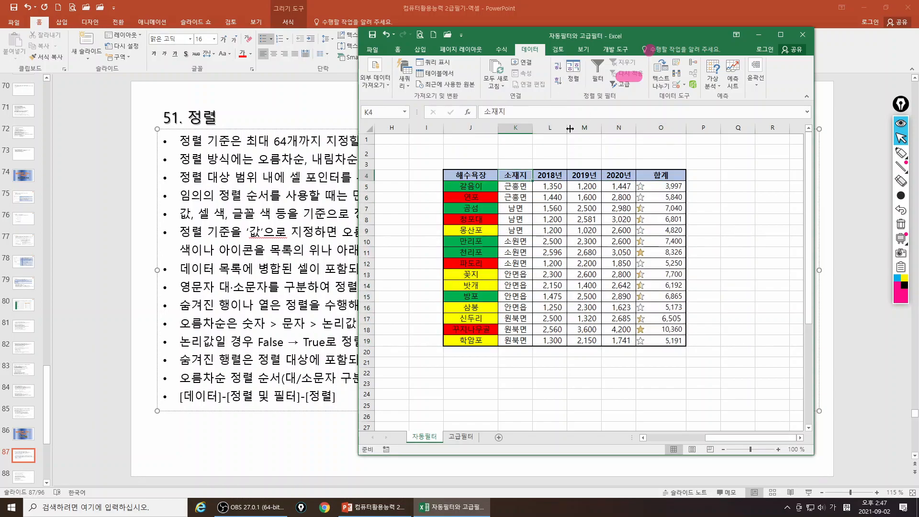
pyautogui.moveTo(517, 192); pyautogui.dragTo(516, 330)
pyautogui.click(516, 174)
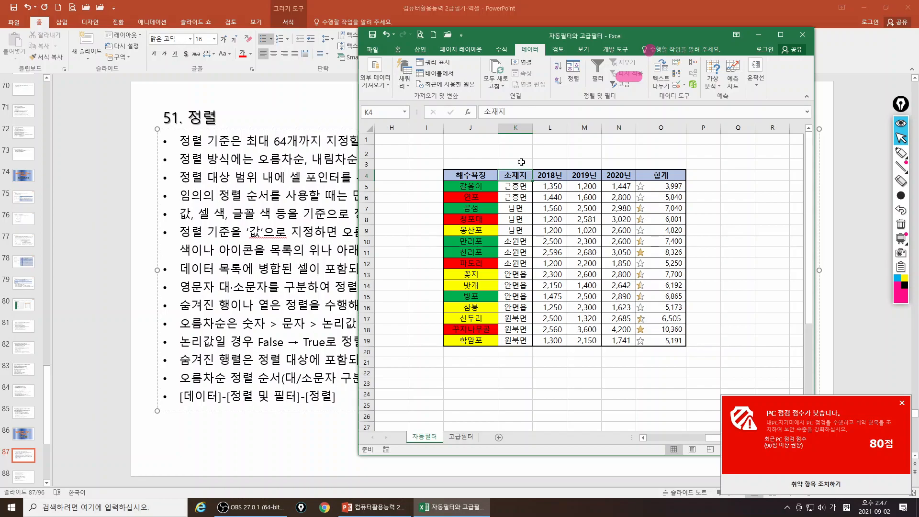
# Reopen the table's sort settings and choose a custom list as the sort order for the 소재지 level
pyautogui.click(573, 75)
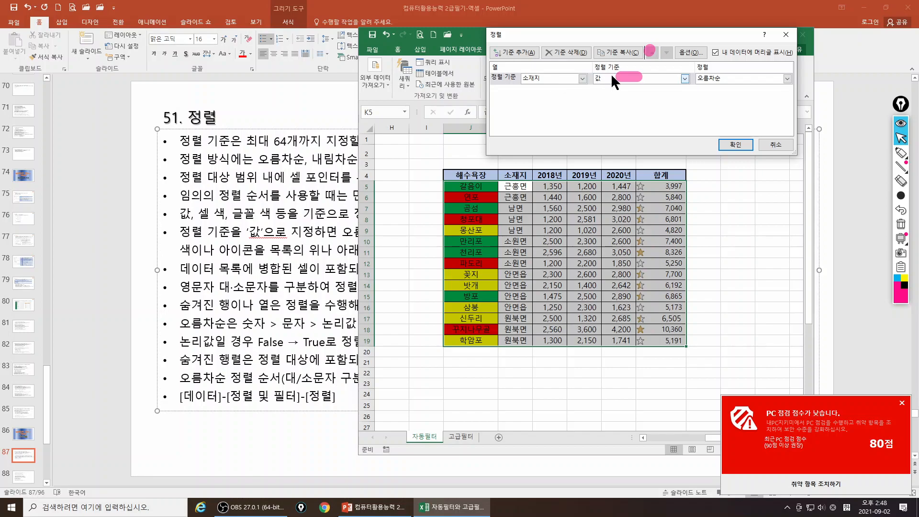
pyautogui.click(744, 78)
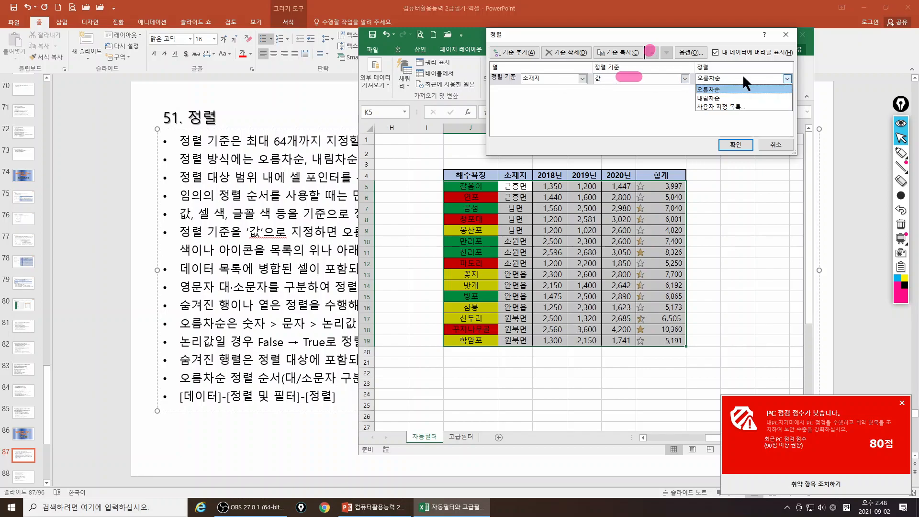
pyautogui.click(709, 106)
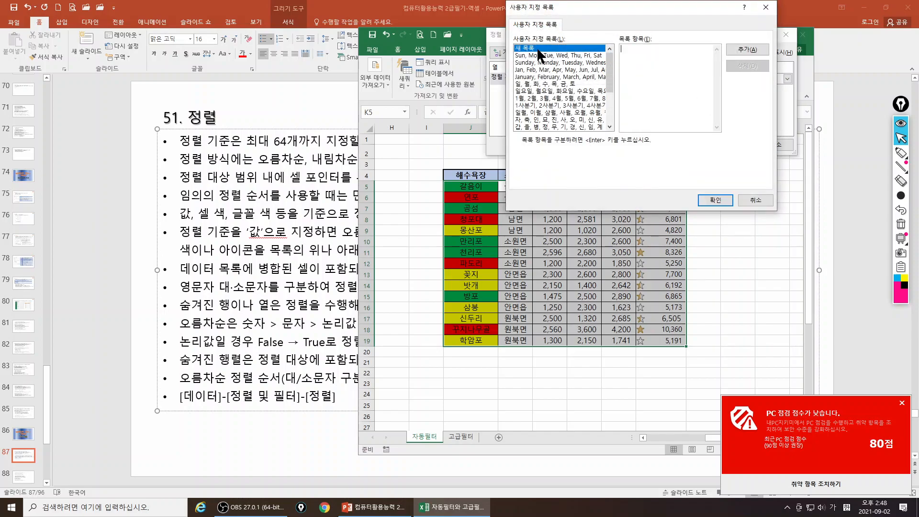
# Create and add a new custom list with the entries 남면, 근흥면, 원북면, 안면읍 and 소원면
pyautogui.click(633, 50)
pyautogui.write('남면')
pyautogui.moveTo(629, 9)
pyautogui.mouseDown()
pyautogui.moveTo(670, 23)
pyautogui.moveTo(614, 13)
pyautogui.mouseUp()
pyautogui.write('근흥면 ')
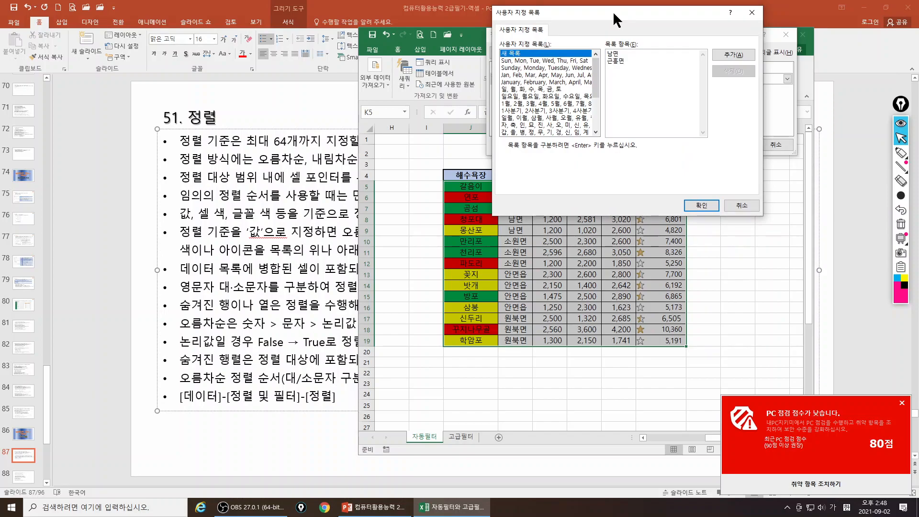
pyautogui.write('원북면')
pyautogui.press('Return')
pyautogui.write('안면읍')
pyautogui.press('Return')
pyautogui.write('소원면')
pyautogui.click(732, 54)
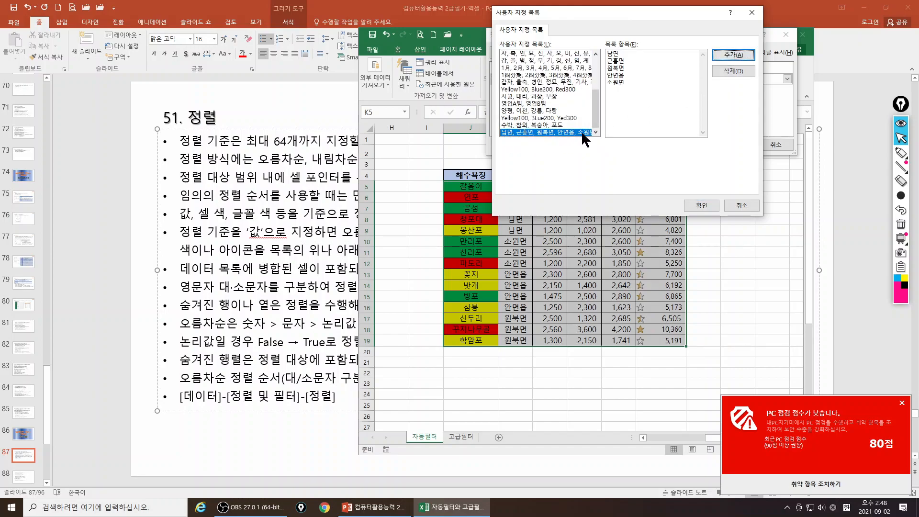
# Apply the new custom list order to the 소재지 sort and review the place names from K5 to K19
pyautogui.click(703, 203)
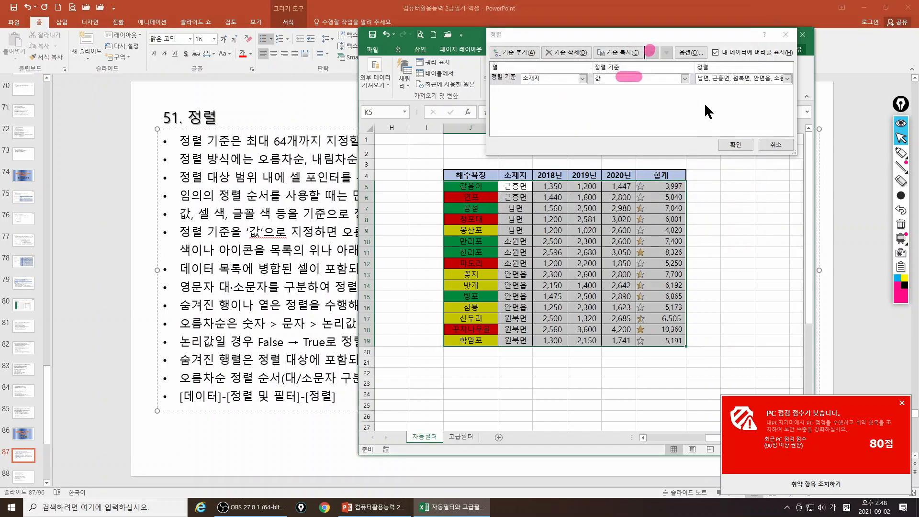
pyautogui.click(737, 144)
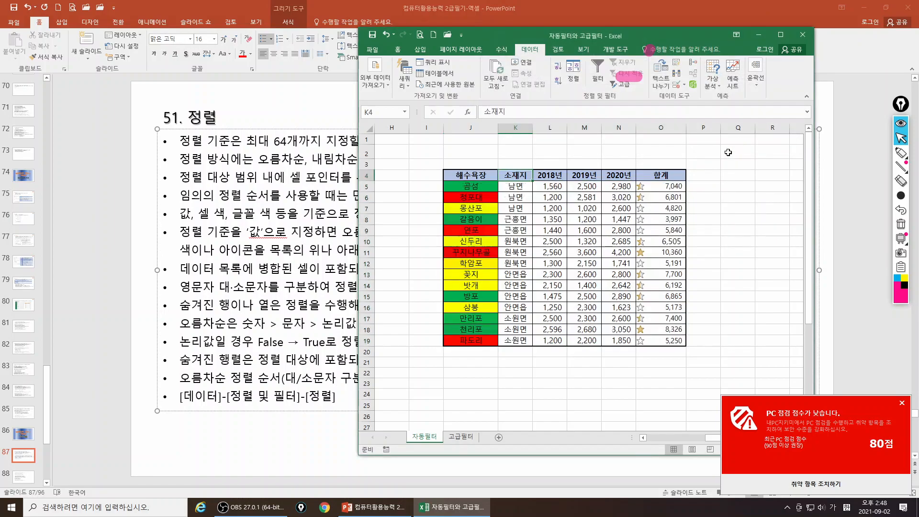
pyautogui.moveTo(517, 186); pyautogui.dragTo(521, 341)
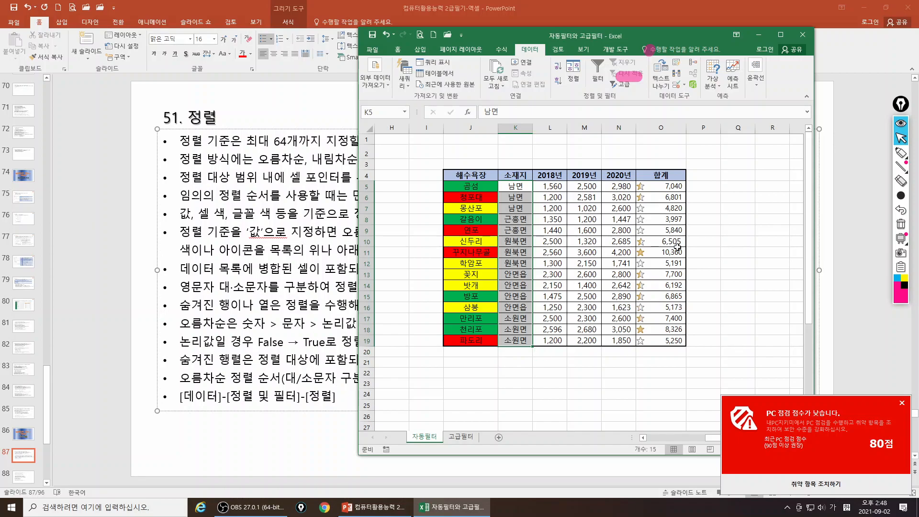
# Switch to the PowerPoint slide, mark the key phrases of the merged-cell sorting rule in pink, and erase the marks
pyautogui.click(755, 34)
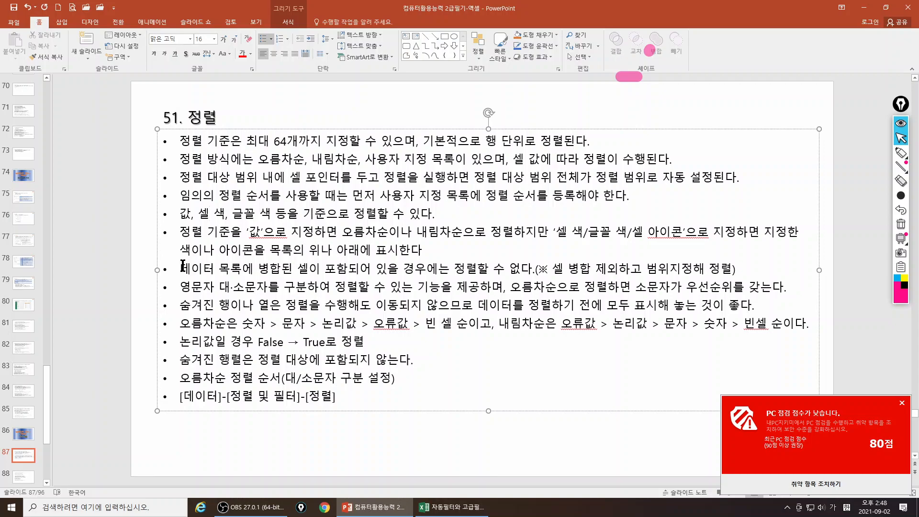
pyautogui.moveTo(181, 269); pyautogui.dragTo(258, 269)
pyautogui.click(294, 271)
pyautogui.click(901, 152)
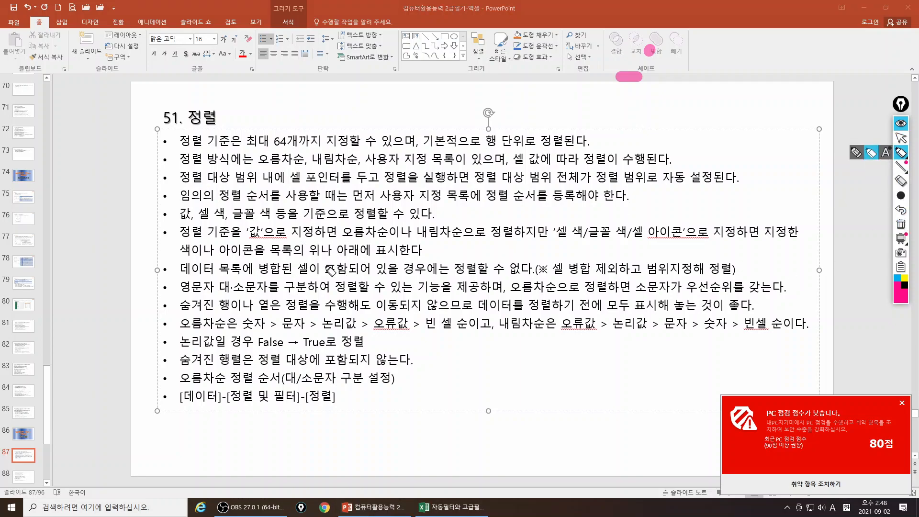
pyautogui.moveTo(256, 267); pyautogui.dragTo(315, 268)
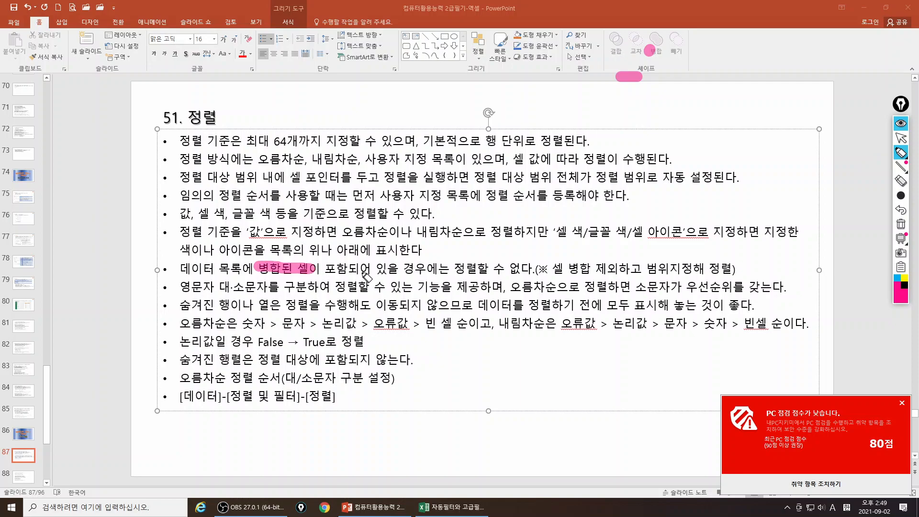
pyautogui.moveTo(459, 268); pyautogui.dragTo(733, 269)
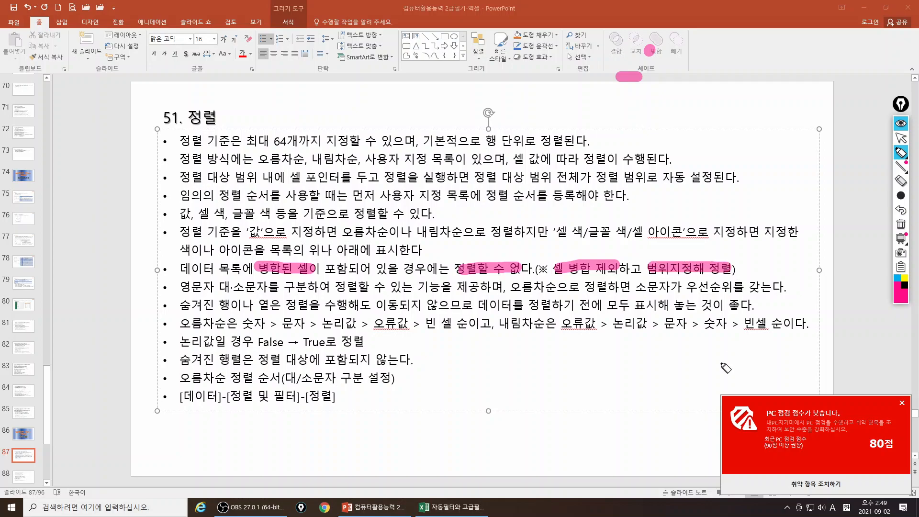
pyautogui.click(903, 226)
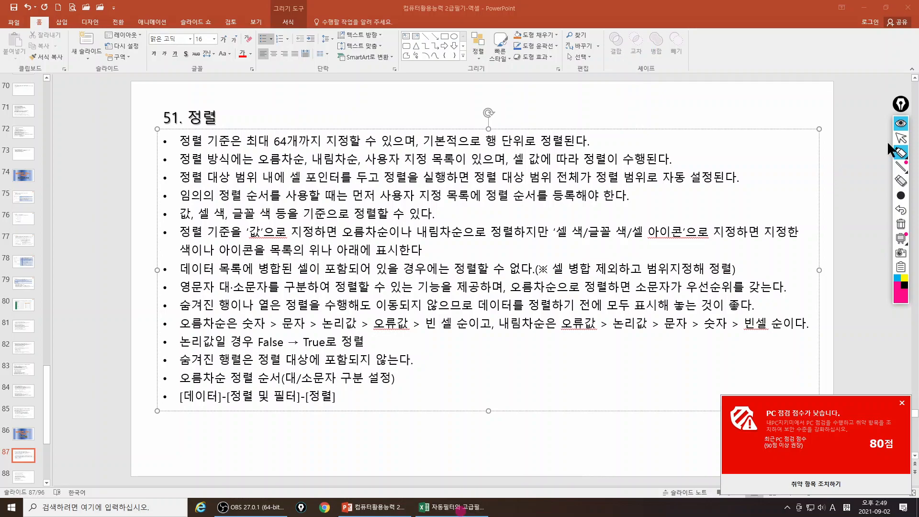
pyautogui.click(901, 138)
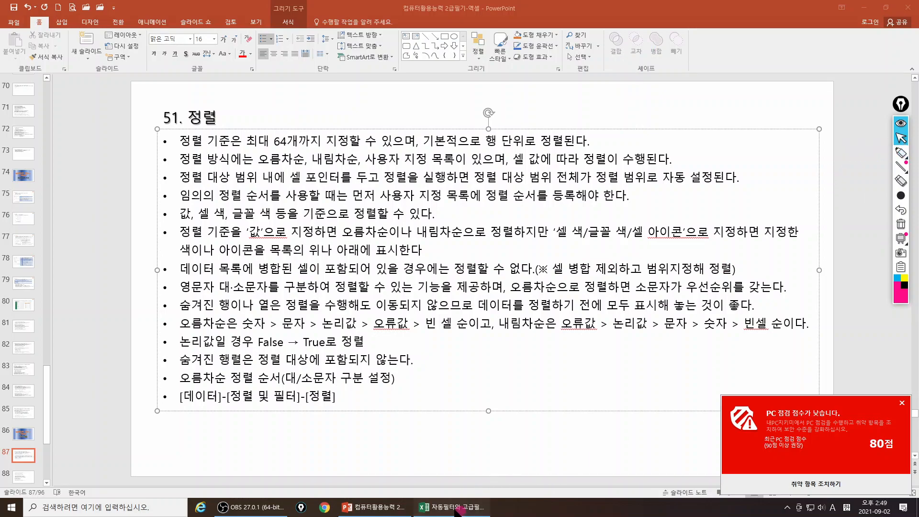
# Switch back to the Excel workbook and locate the merged 합계 cell under the lower beach table
pyautogui.click(452, 507)
pyautogui.click(902, 402)
pyautogui.moveTo(739, 438); pyautogui.dragTo(682, 438)
pyautogui.scroll(-1, 688, 286)
pyautogui.scroll(-6, 688, 286)
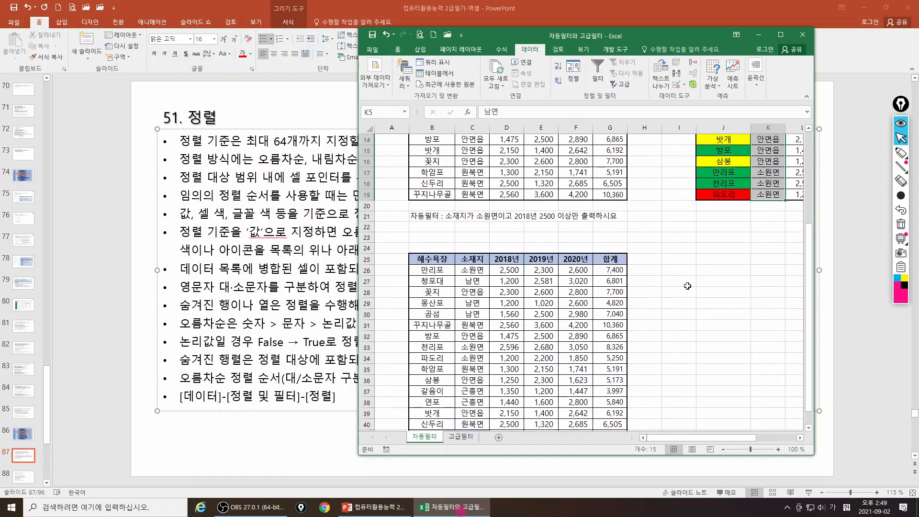
pyautogui.click(453, 359)
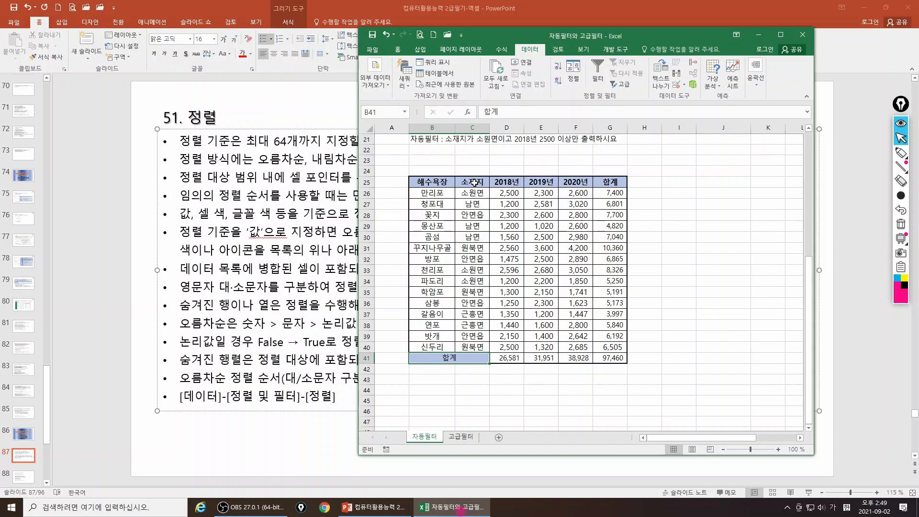
# Try to sort the lower beach table, including its merged total row, by 합계 in ascending order
pyautogui.click(579, 183)
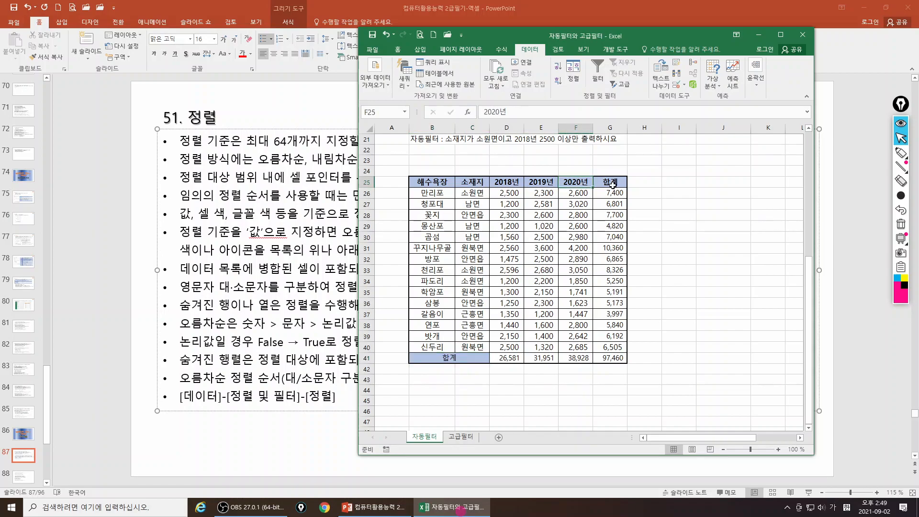
pyautogui.click(612, 185)
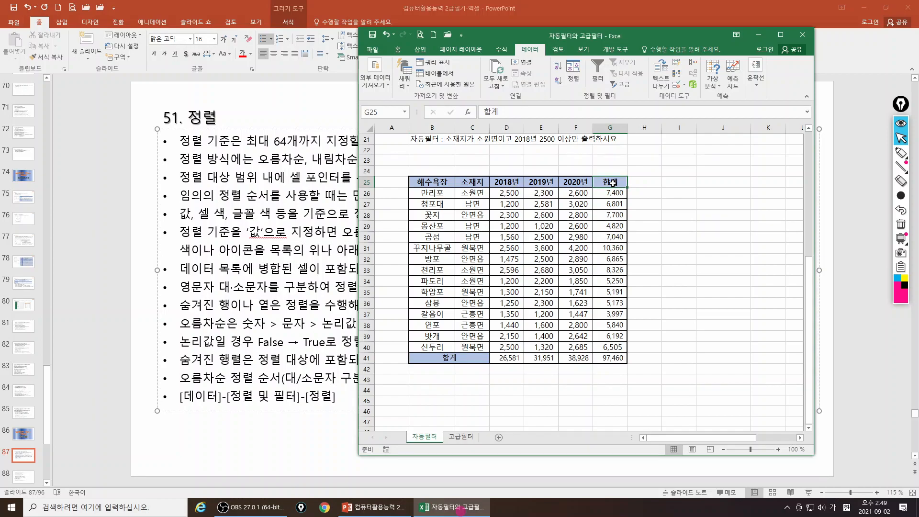
pyautogui.click(559, 71)
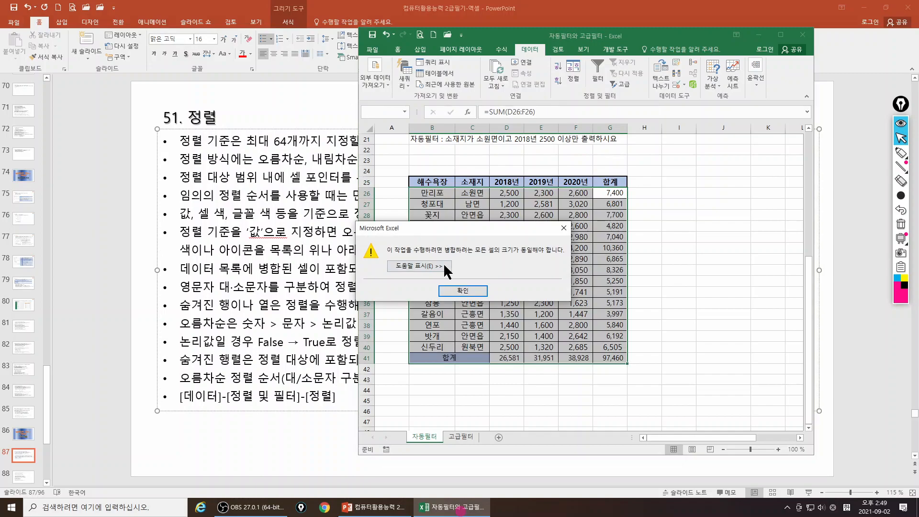
pyautogui.click(463, 291)
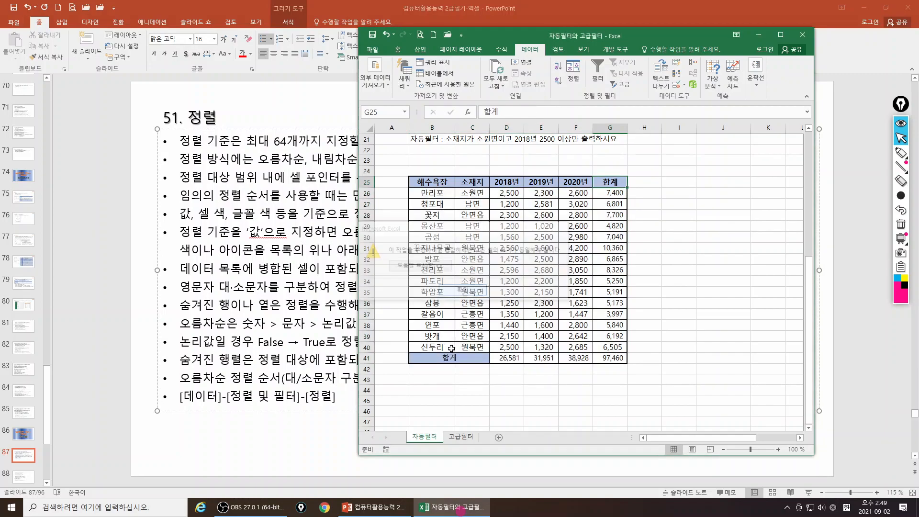
# Sort only the range B25:G40, leaving out the merged total row, by 합계 values in ascending order and review the totals
pyautogui.click(438, 361)
pyautogui.moveTo(431, 183); pyautogui.dragTo(474, 353)
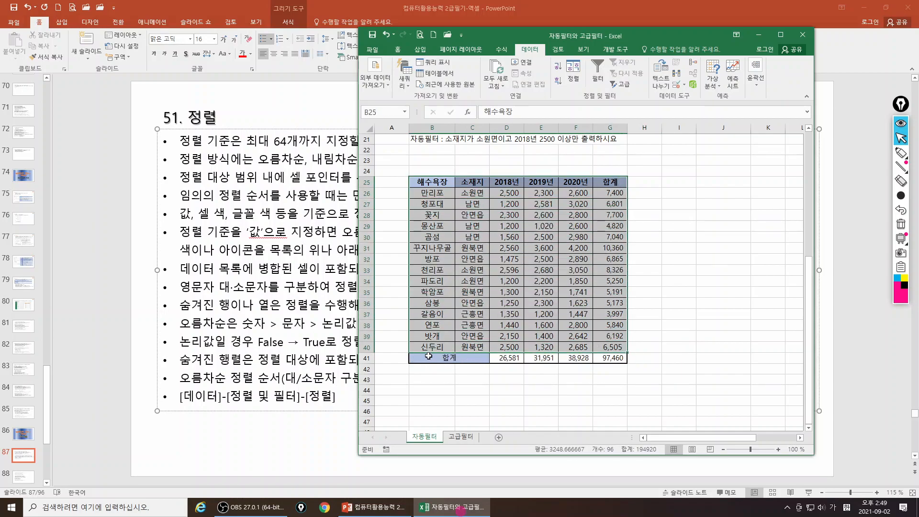
pyautogui.click(578, 72)
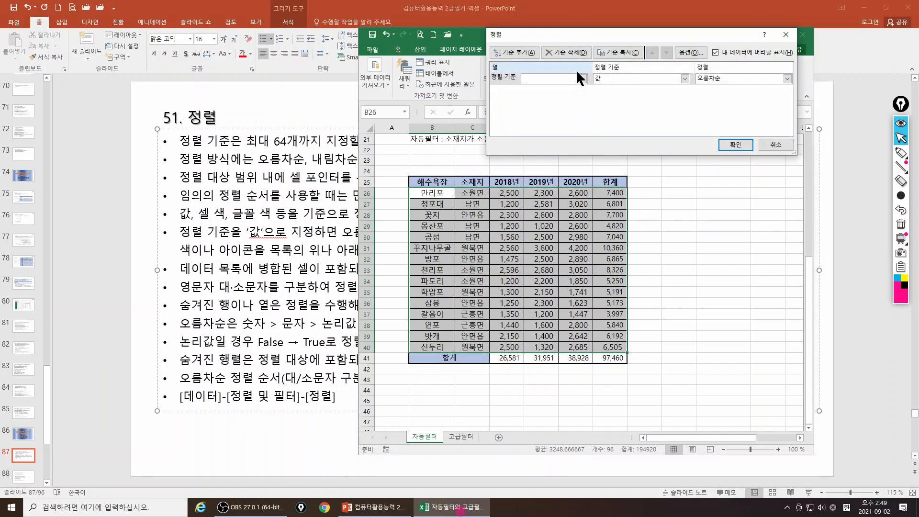
pyautogui.click(554, 79)
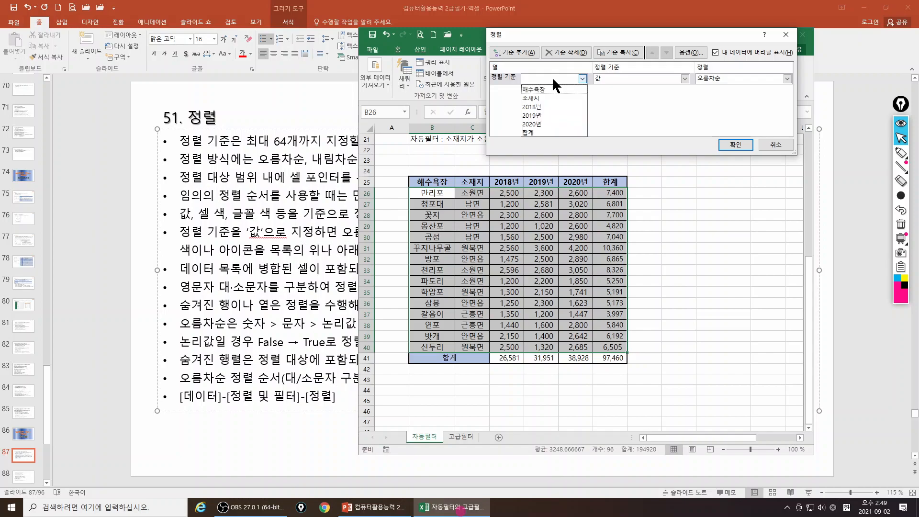
pyautogui.click(530, 133)
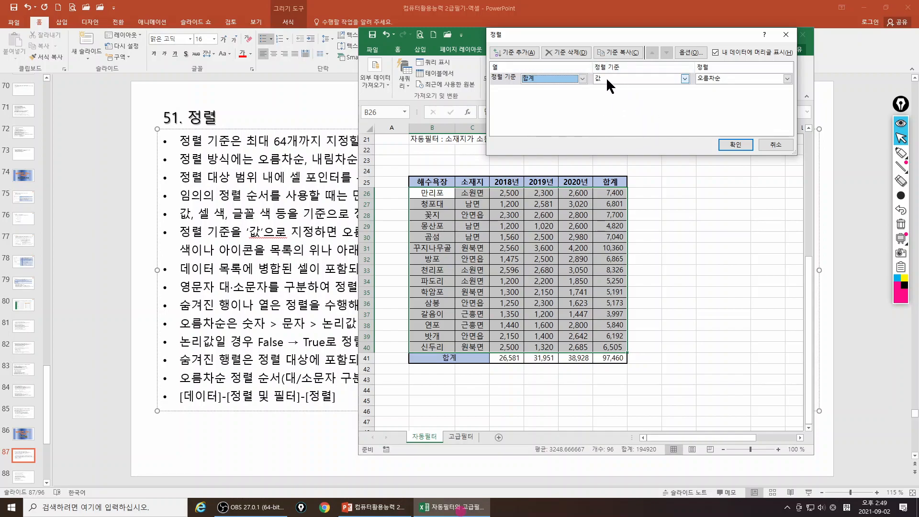
pyautogui.click(787, 79)
pyautogui.click(706, 90)
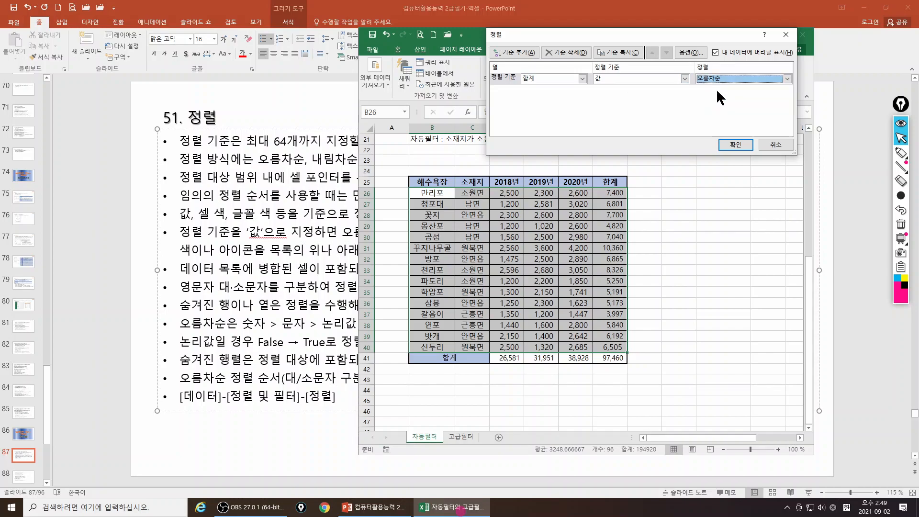
pyautogui.click(731, 143)
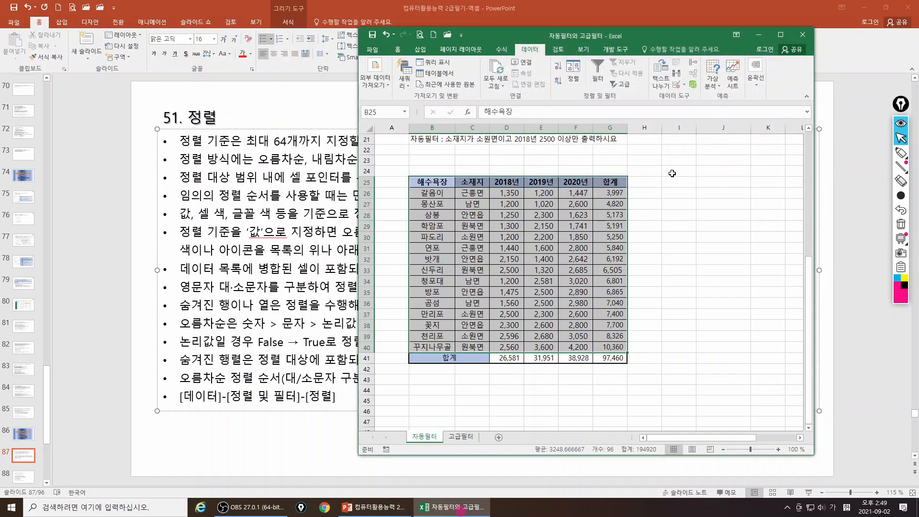
pyautogui.moveTo(616, 196); pyautogui.dragTo(614, 348)
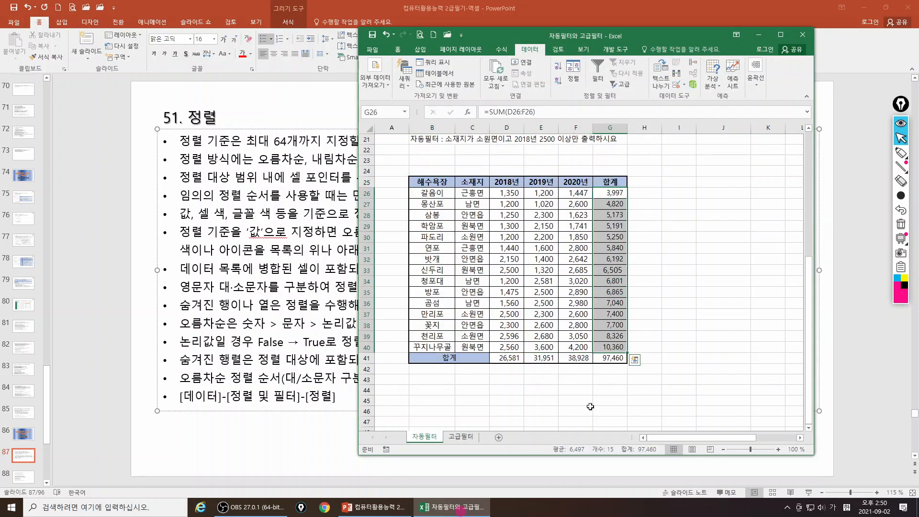
# Return to the PowerPoint slide and highlight 소문자 and 오름 in pink in the rule about English letter case
pyautogui.click(759, 34)
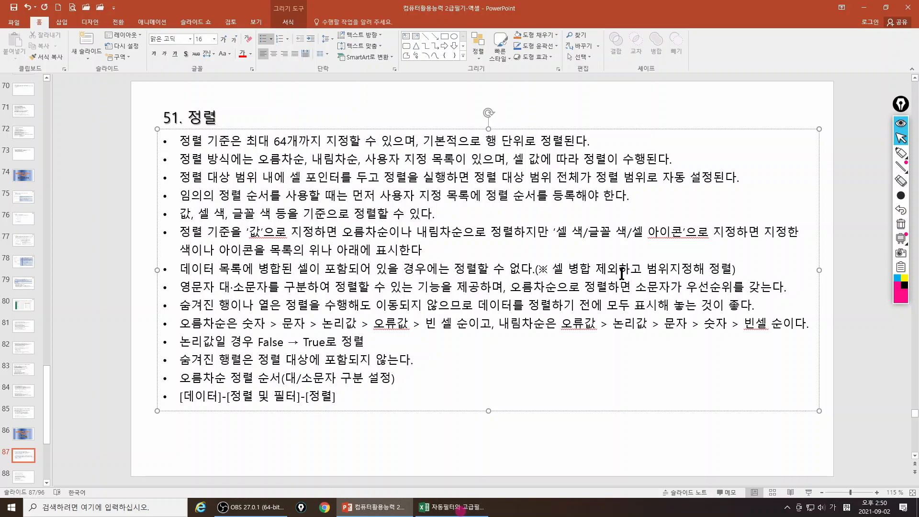
pyautogui.moveTo(553, 270); pyautogui.dragTo(579, 270)
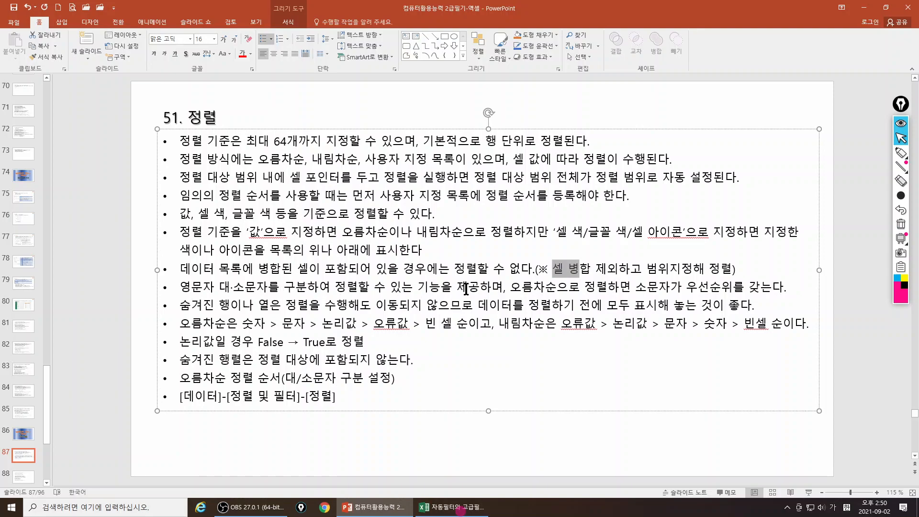
pyautogui.moveTo(635, 289); pyautogui.dragTo(711, 299)
pyautogui.click(669, 289)
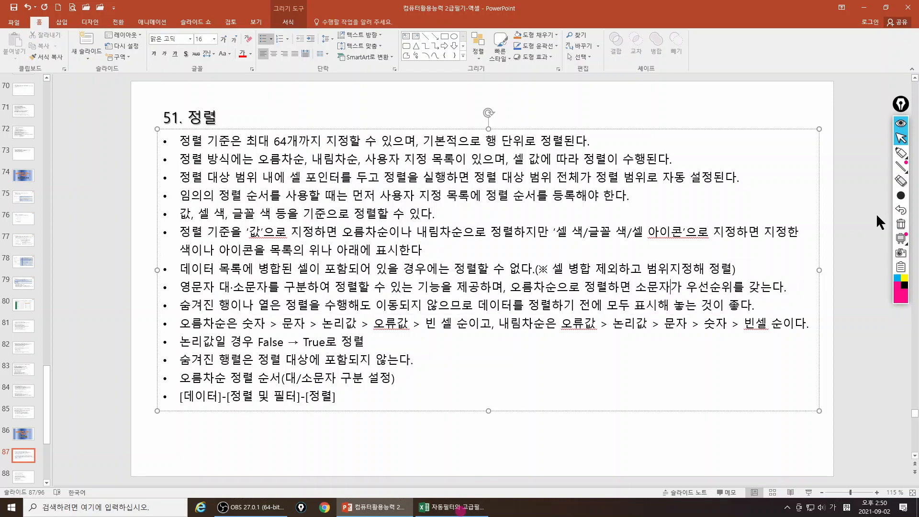
pyautogui.click(902, 153)
pyautogui.moveTo(636, 289); pyautogui.dragTo(669, 288)
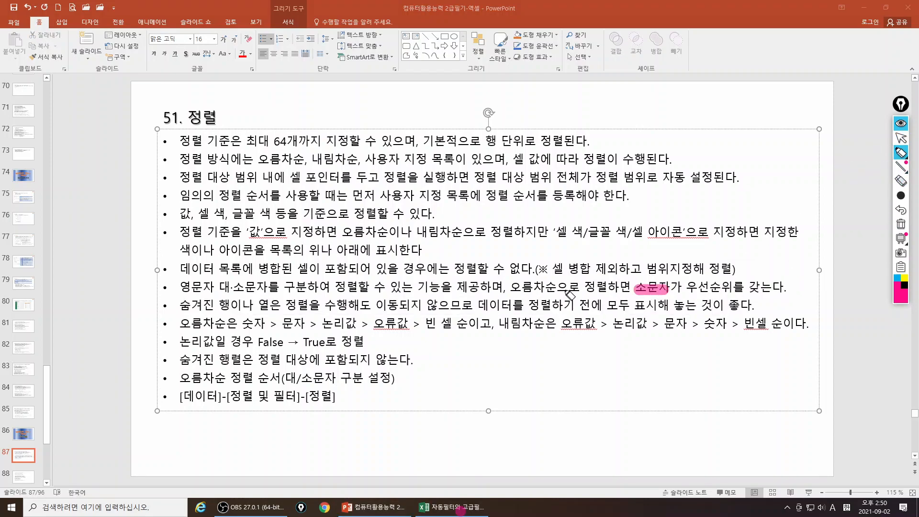
pyautogui.moveTo(512, 287); pyautogui.dragTo(537, 287)
# Highlight both mentions of 빈 셀, plus 논리값, False, True, 정렬 대상 and 대/소문자 in the slide's remaining rules
pyautogui.moveTo(740, 324); pyautogui.dragTo(771, 326)
pyautogui.moveTo(427, 323); pyautogui.dragTo(460, 325)
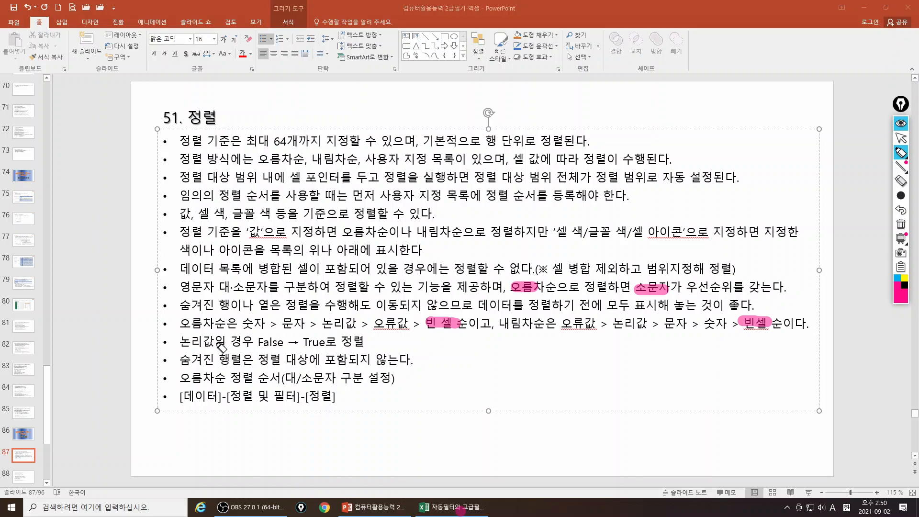
pyautogui.moveTo(182, 341); pyautogui.dragTo(319, 343)
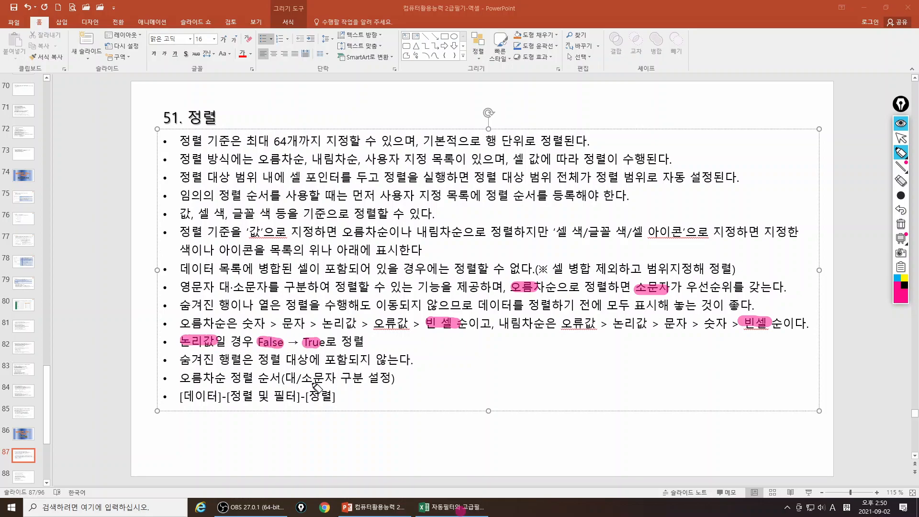
pyautogui.moveTo(259, 360); pyautogui.dragTo(309, 360)
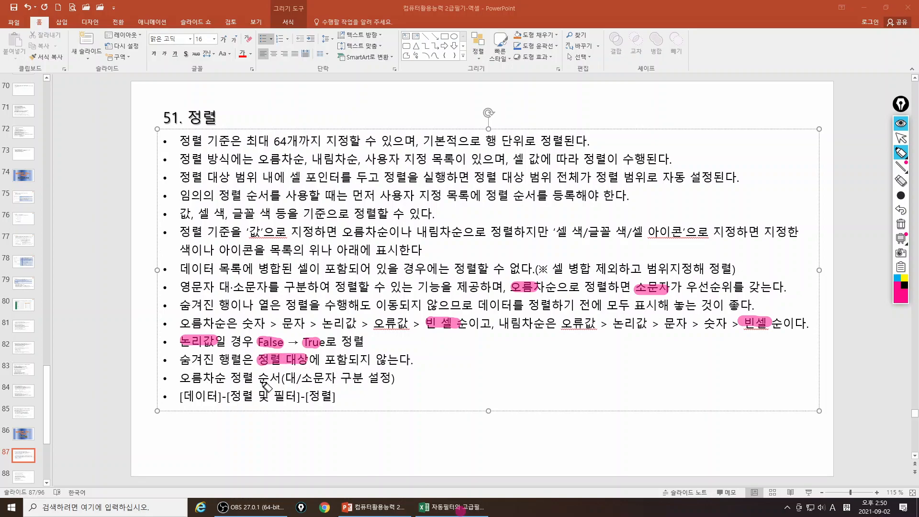
pyautogui.moveTo(286, 380); pyautogui.dragTo(321, 380)
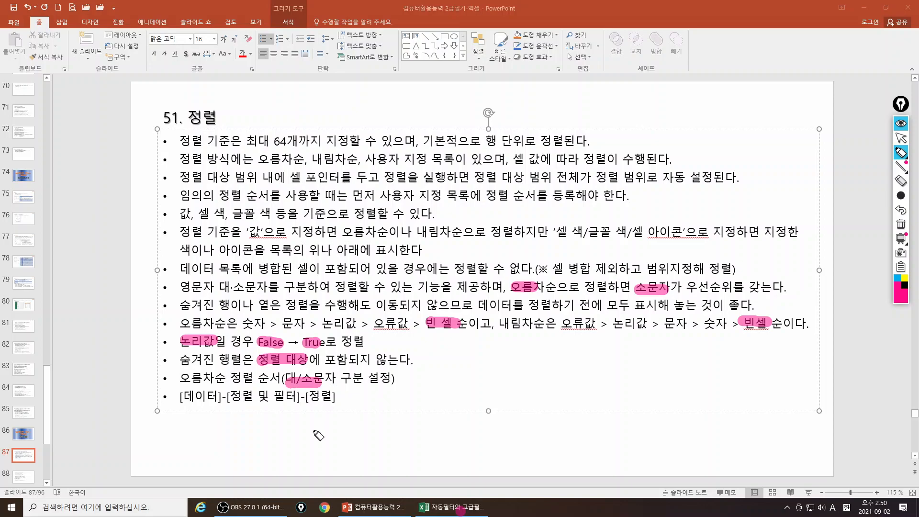
# Highlight 데이터, 정렬 및 필터 and 정렬 in the slide's last bullet, and clear all pink markings from the slide
pyautogui.moveTo(181, 397); pyautogui.dragTo(334, 397)
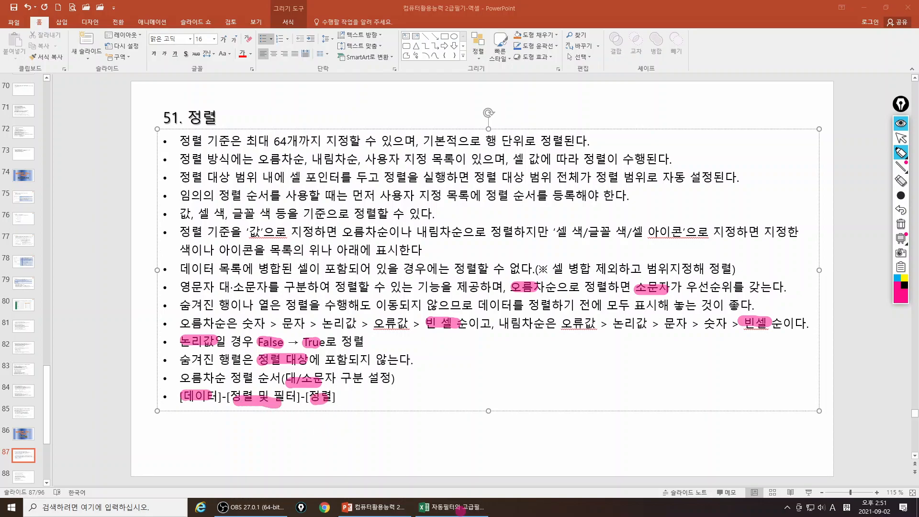
pyautogui.click(901, 224)
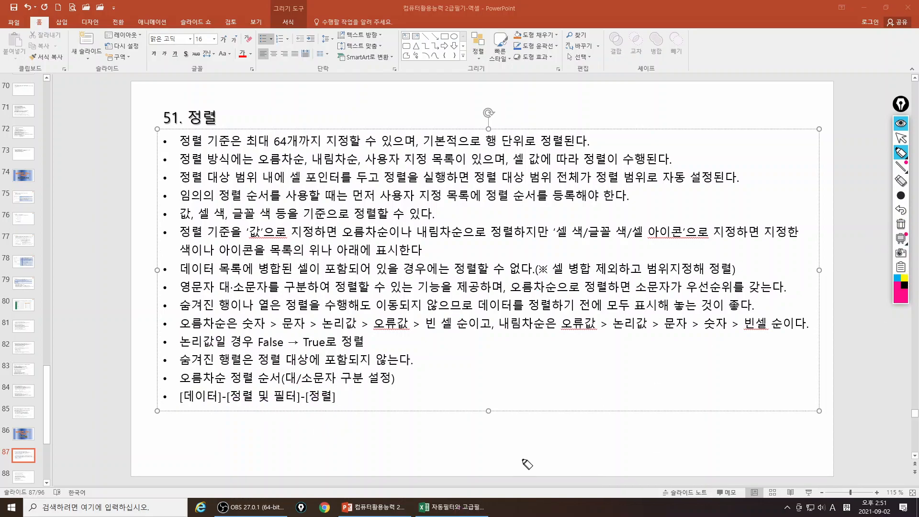
pyautogui.click(902, 138)
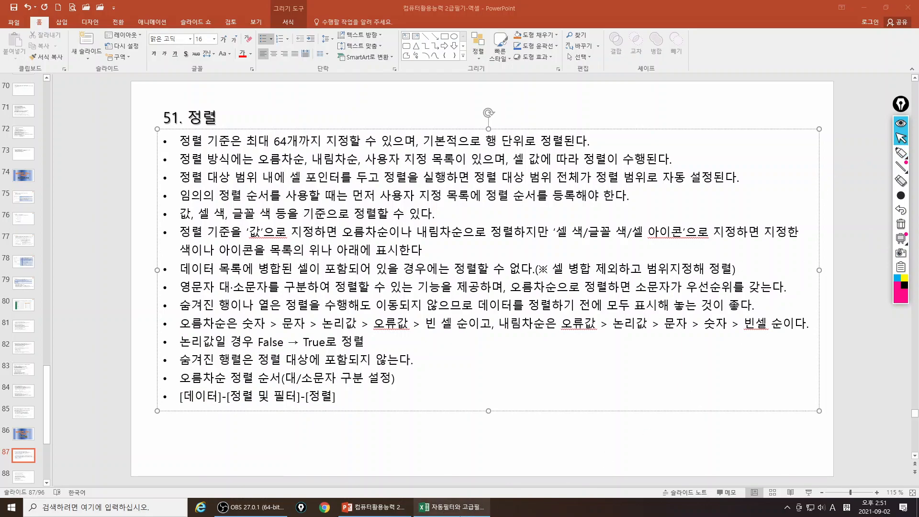
# Bring the PowerPoint presentation back to the front and open slide 88 with the sorting quiz questions
pyautogui.click(431, 512)
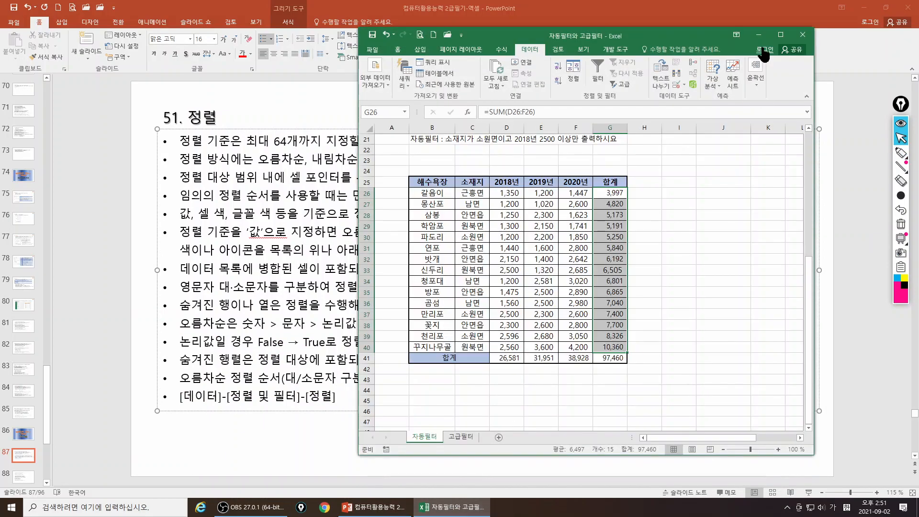
pyautogui.click(392, 511)
pyautogui.click(391, 511)
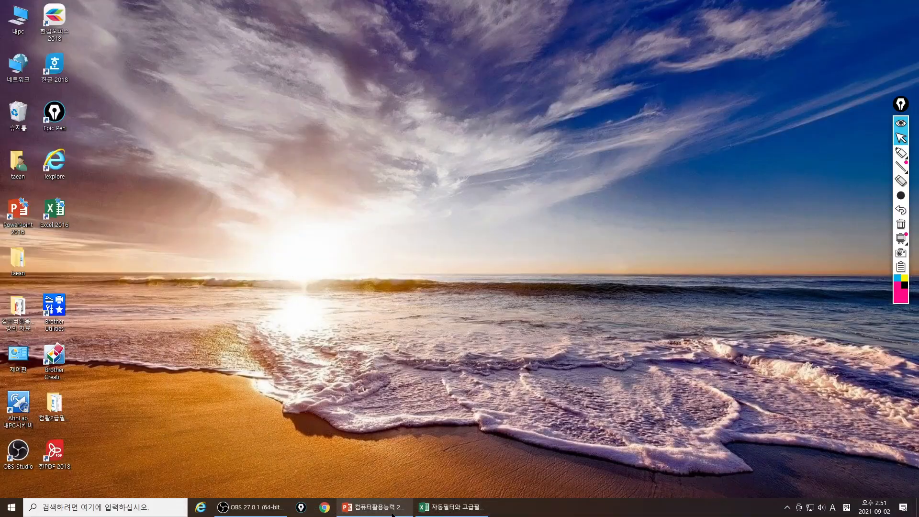
pyautogui.click(379, 510)
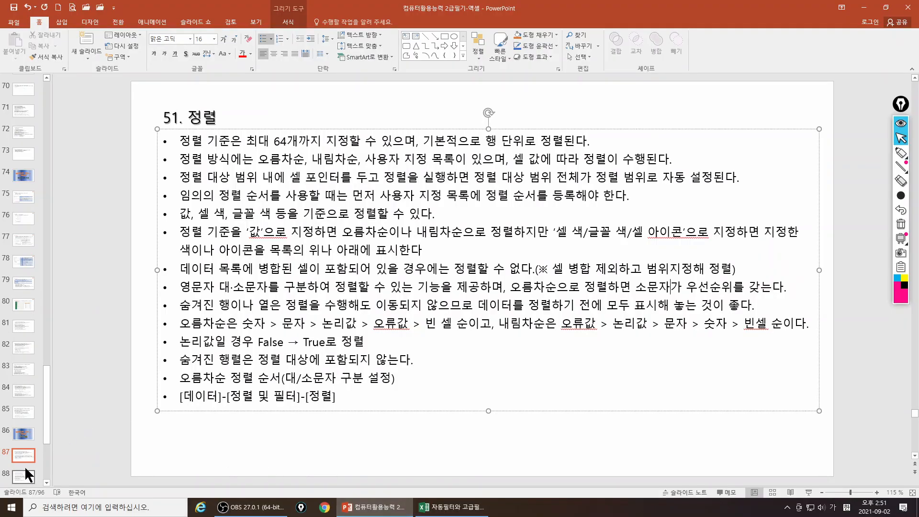
pyautogui.click(26, 471)
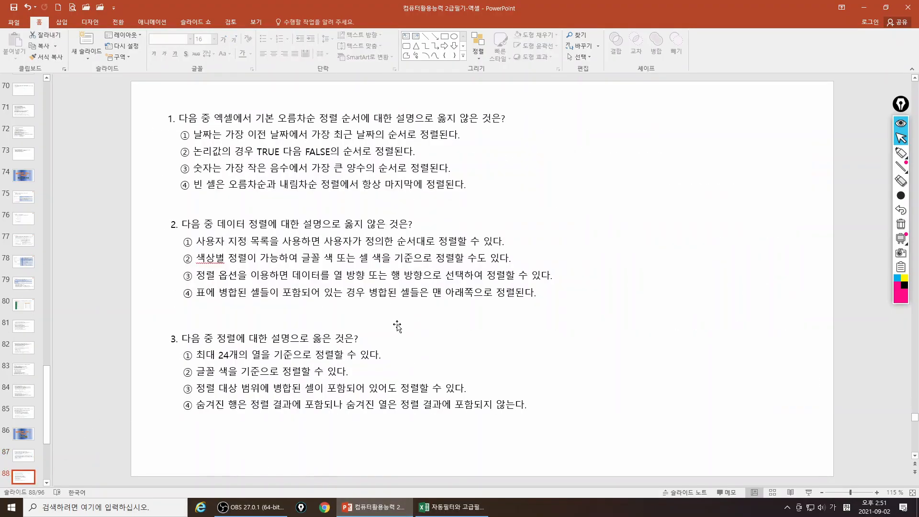
# Mark option ② as the answer to question 1 in pink highlighter and highlight its words TRUE and FALSE
pyautogui.click(902, 152)
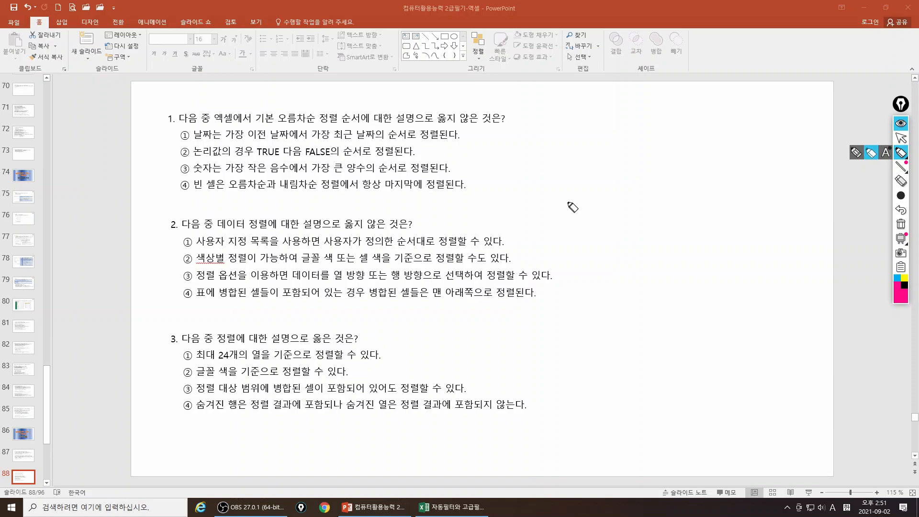
pyautogui.click(184, 153)
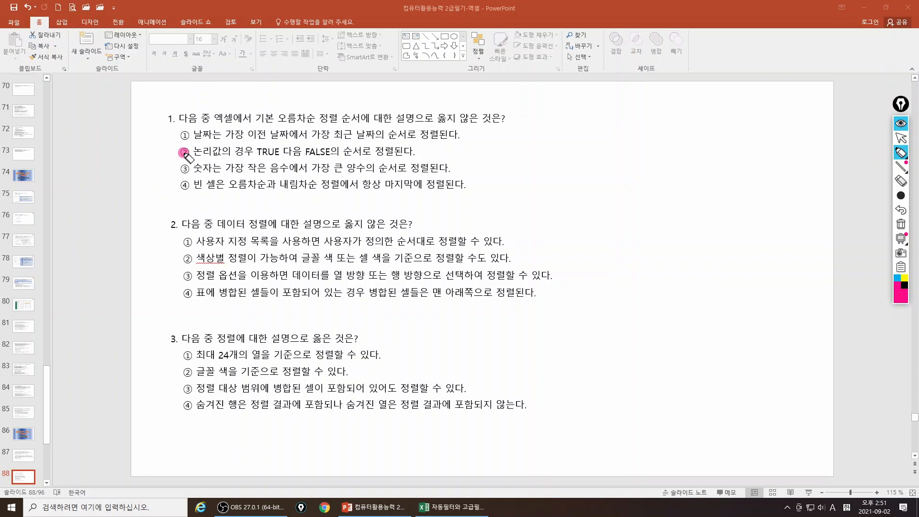
pyautogui.moveTo(311, 142)
pyautogui.mouseDown()
pyautogui.moveTo(314, 156)
pyautogui.moveTo(261, 143)
pyautogui.moveTo(287, 168)
pyautogui.mouseUp()
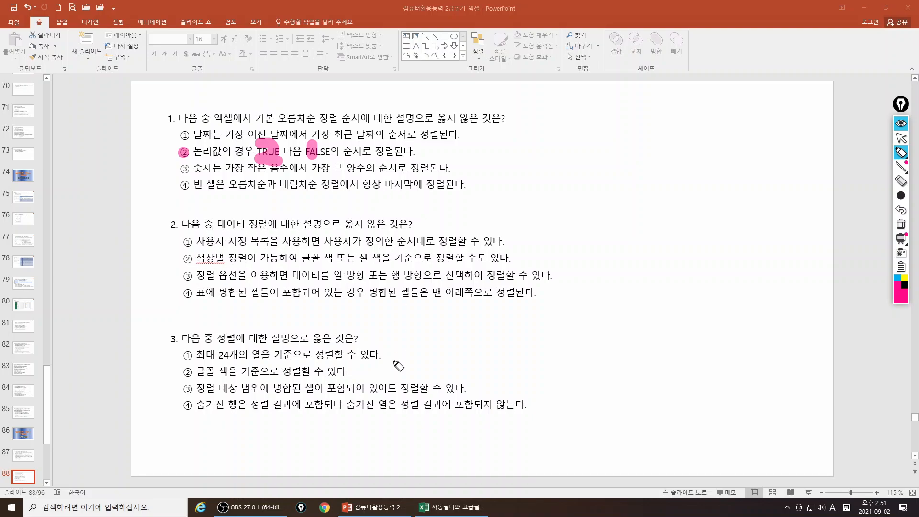
# Mark option ④ in question 2 with its merged-cell phrase highlighted, and highlight 24개 and option ② in question 3
pyautogui.click(183, 290)
pyautogui.moveTo(217, 294); pyautogui.dragTo(360, 294)
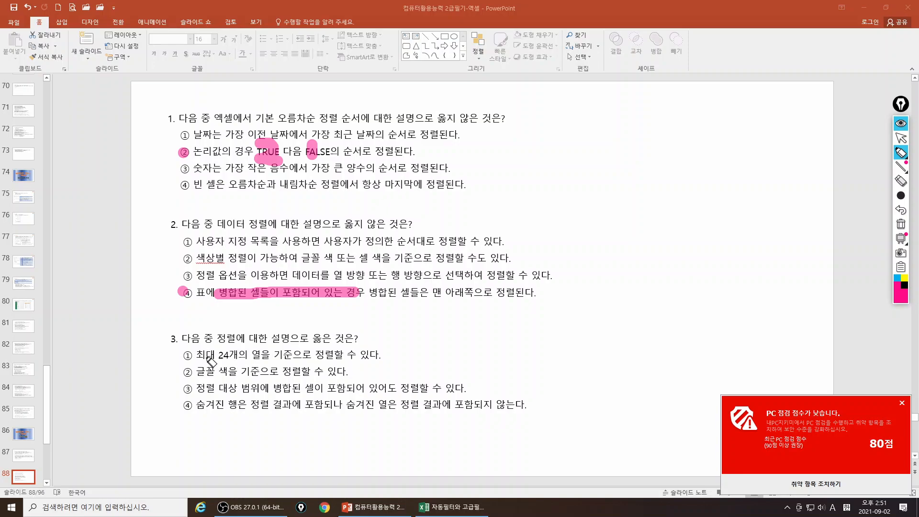
pyautogui.moveTo(216, 355); pyautogui.dragTo(237, 357)
pyautogui.click(187, 372)
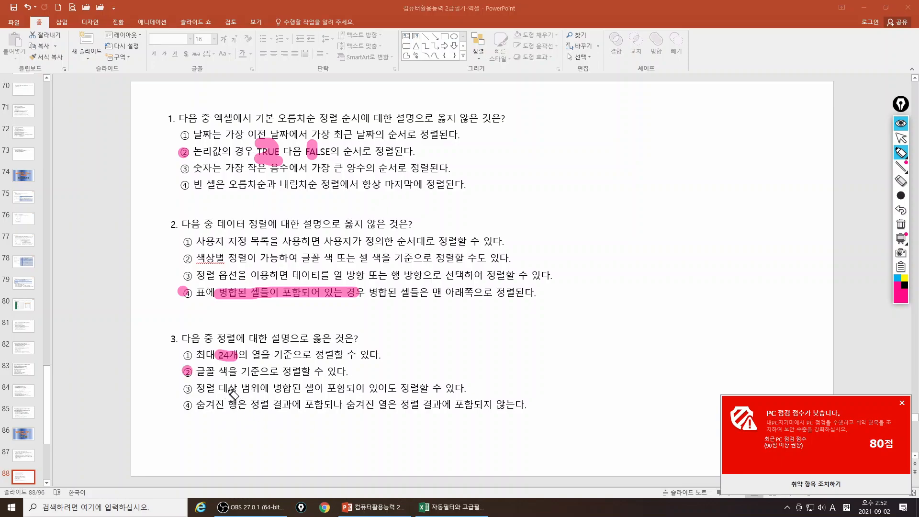